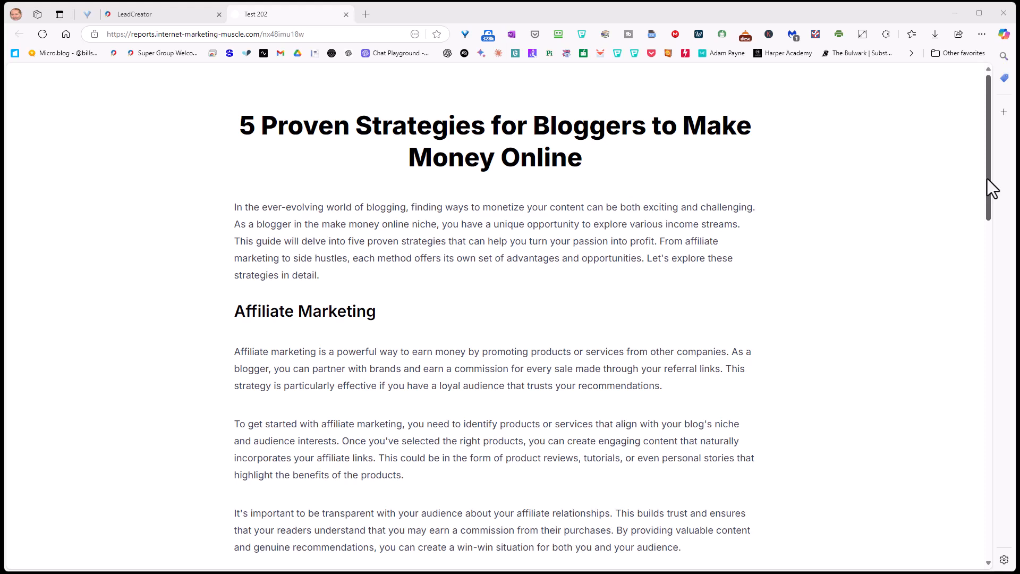
Look through the published Test 202 report as far as its opt-in popup and open the signup form.
{"action": "left_click_drag", "start_coordinate": [987, 179], "coordinate": [1005, 430]}
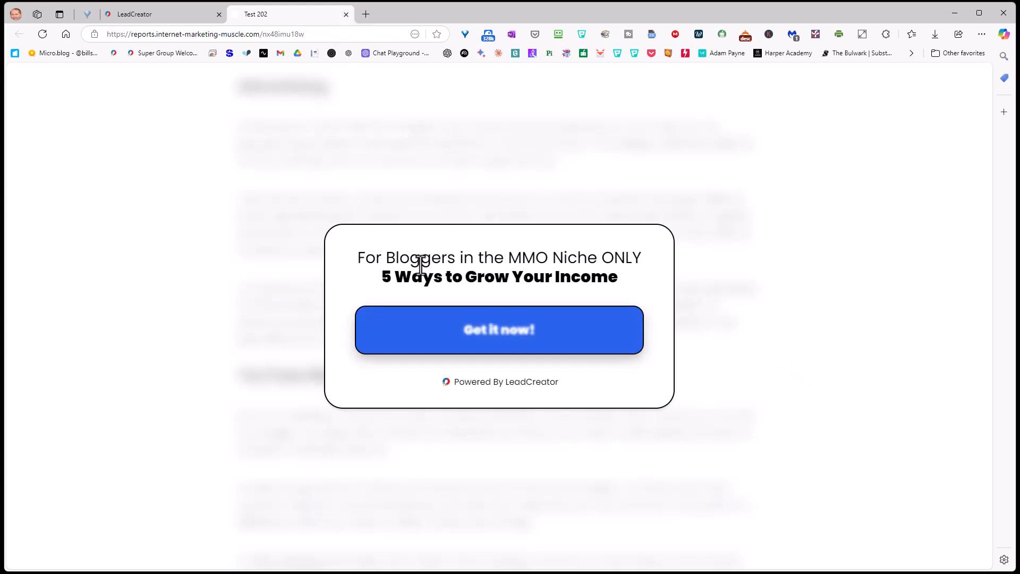
{"action": "left_click", "coordinate": [508, 340]}
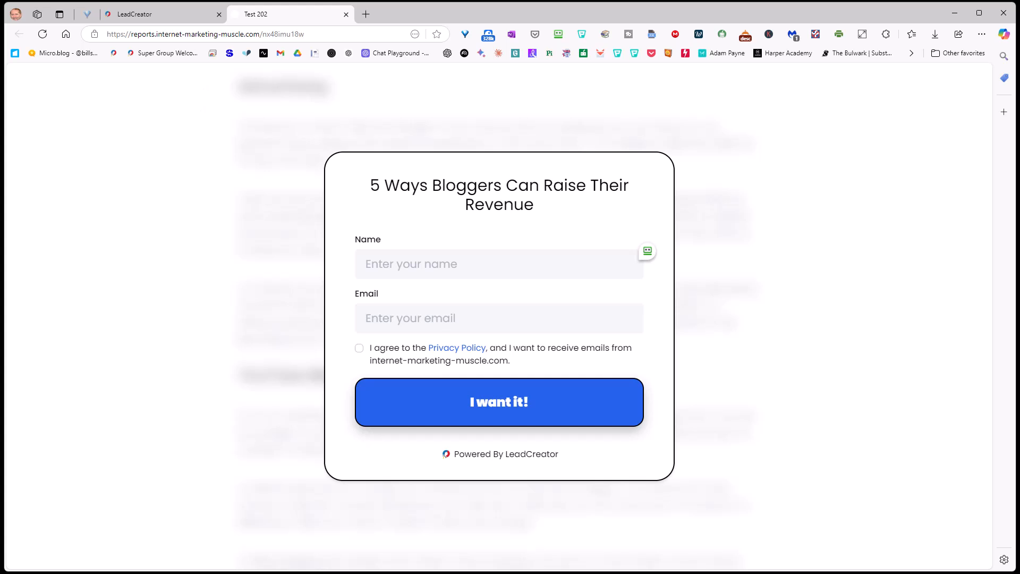
Switch to the Google online timer and start a 5:00 countdown.
{"action": "left_click", "coordinate": [409, 12]}
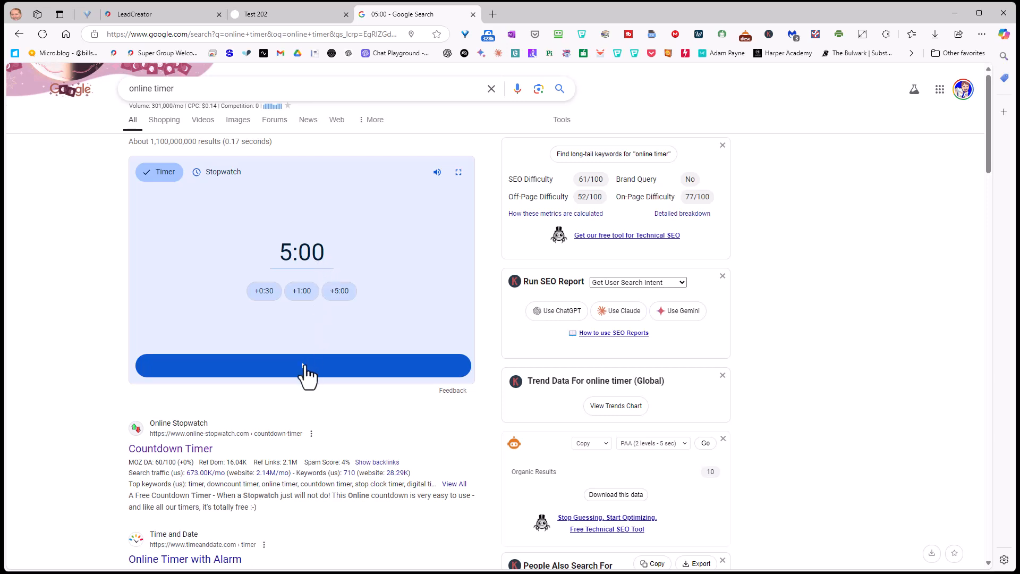
{"action": "left_click", "coordinate": [303, 366]}
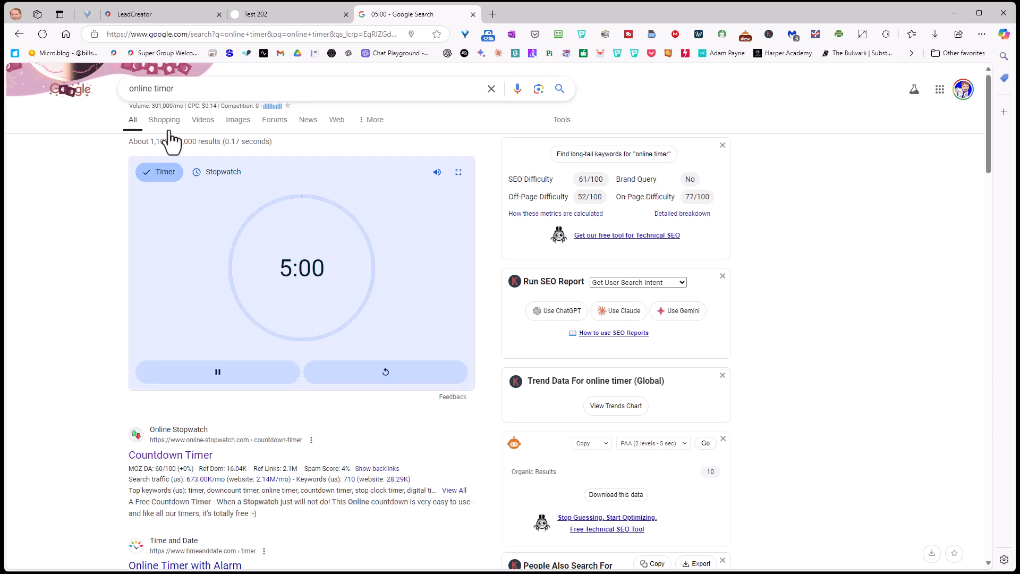
Switch to LeadCreator and start a new lead magnet named "Test 205" in the LAB category.
{"action": "left_click", "coordinate": [136, 13]}
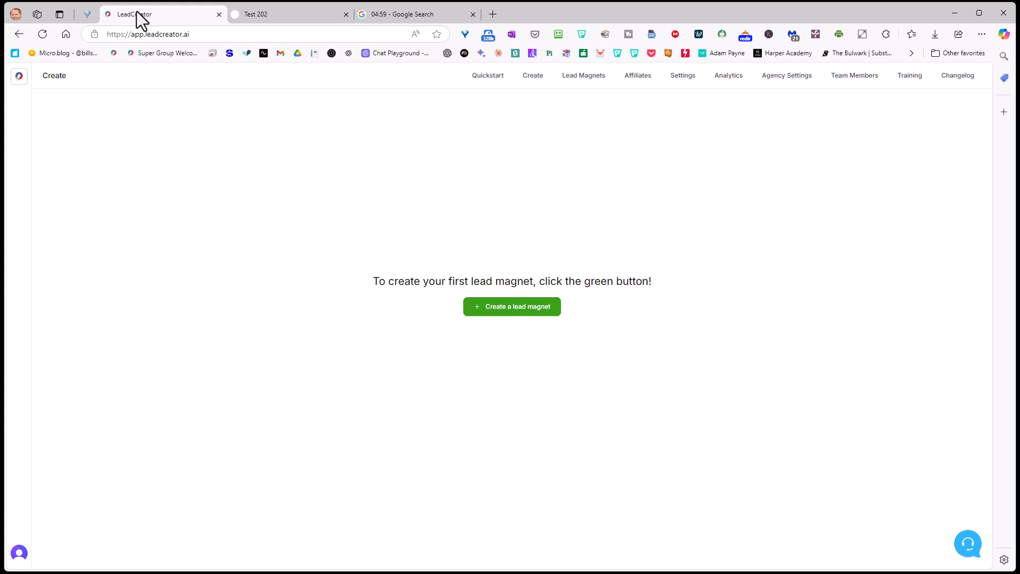
{"action": "left_click", "coordinate": [512, 314]}
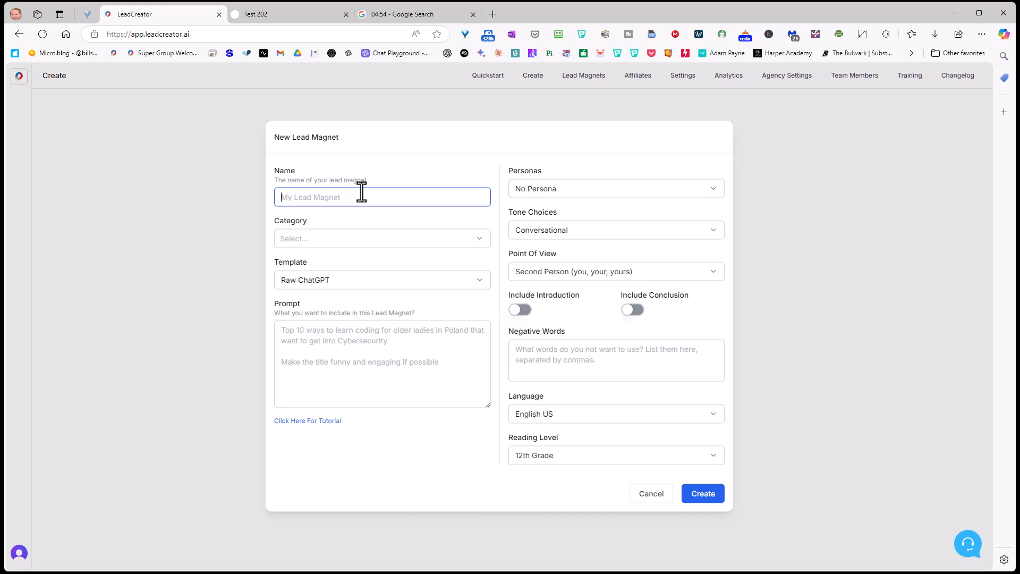
{"action": "type", "text": "Test 205"}
{"action": "left_click", "coordinate": [331, 241]}
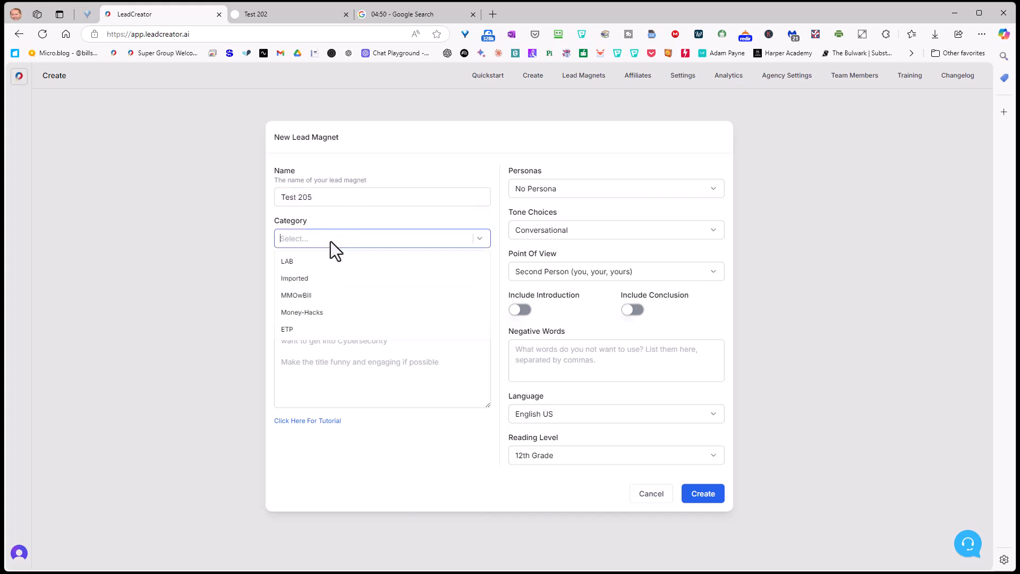
{"action": "left_click", "coordinate": [286, 261]}
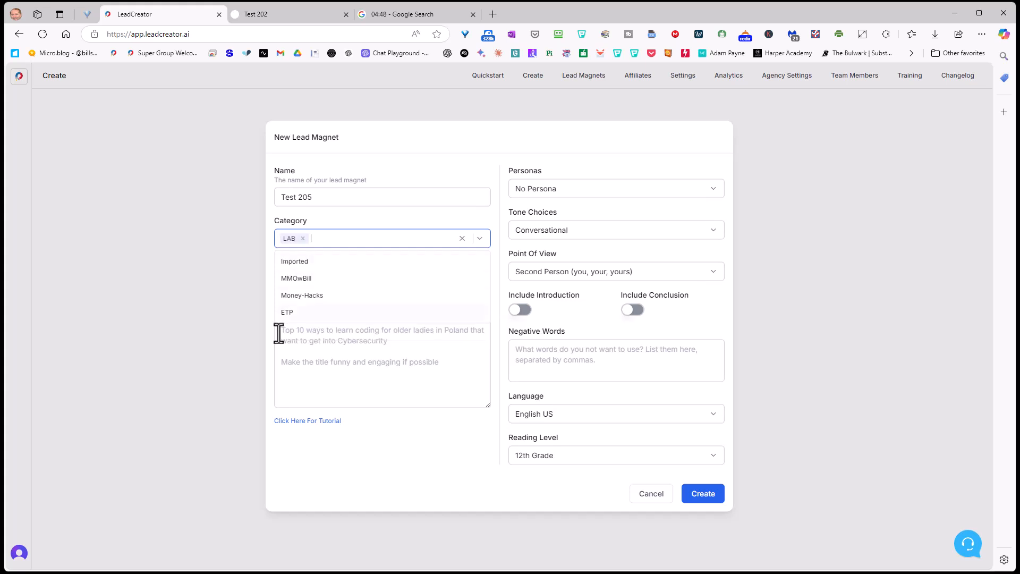
{"action": "left_click", "coordinate": [301, 335]}
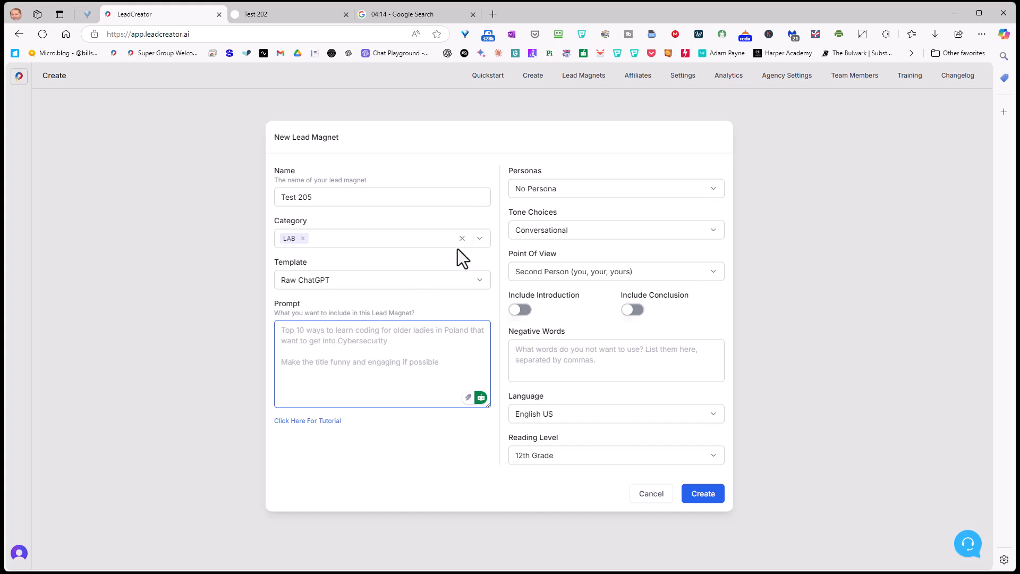
Set the lead magnet's persona to Brian Clark, include an introduction and conclusion, and set the reading level to 8th Grade.
{"action": "left_click", "coordinate": [558, 189]}
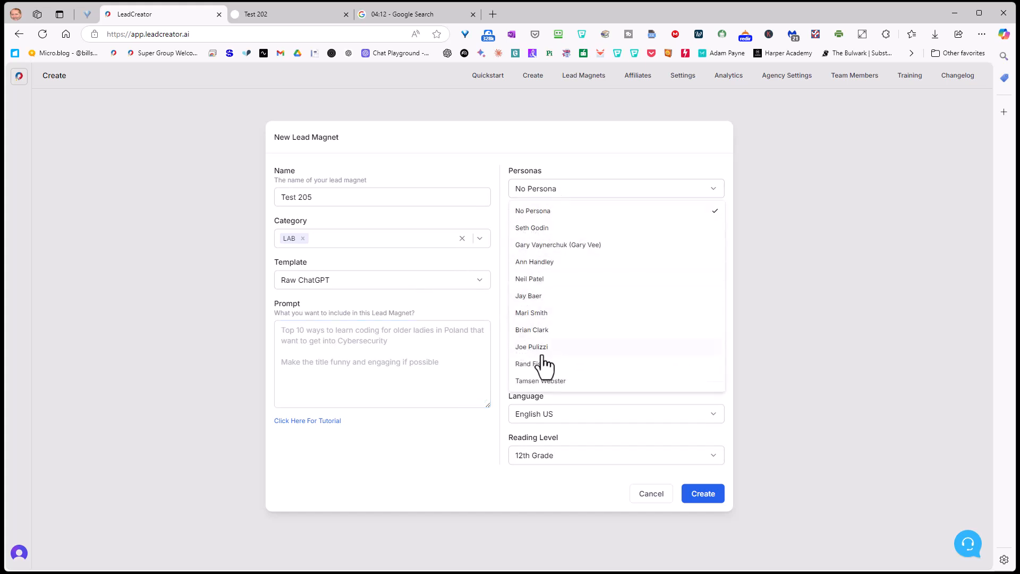
{"action": "left_click", "coordinate": [538, 331]}
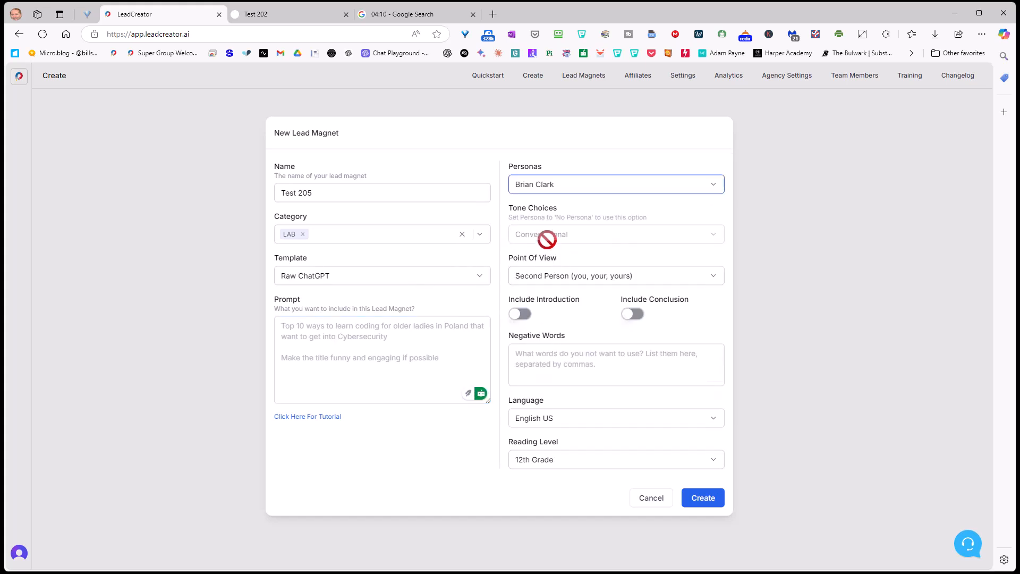
{"action": "left_click", "coordinate": [519, 314]}
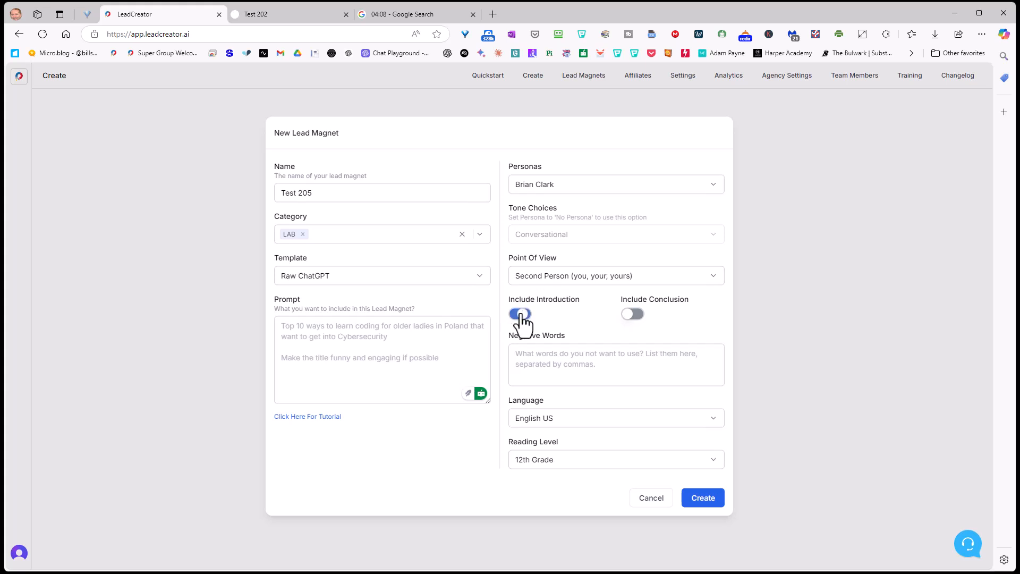
{"action": "left_click", "coordinate": [633, 315]}
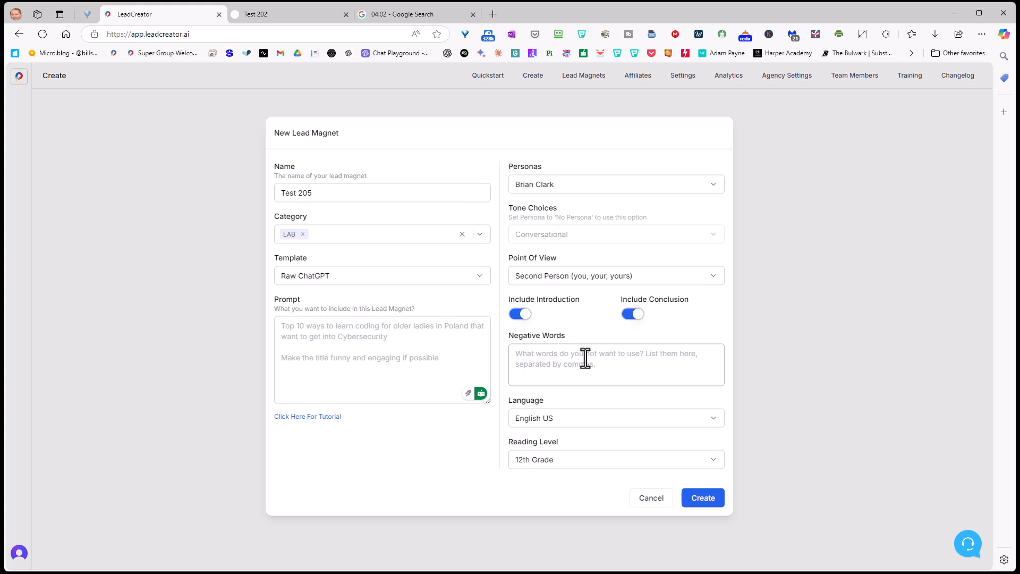
{"action": "left_click", "coordinate": [568, 460]}
{"action": "left_click", "coordinate": [546, 482]}
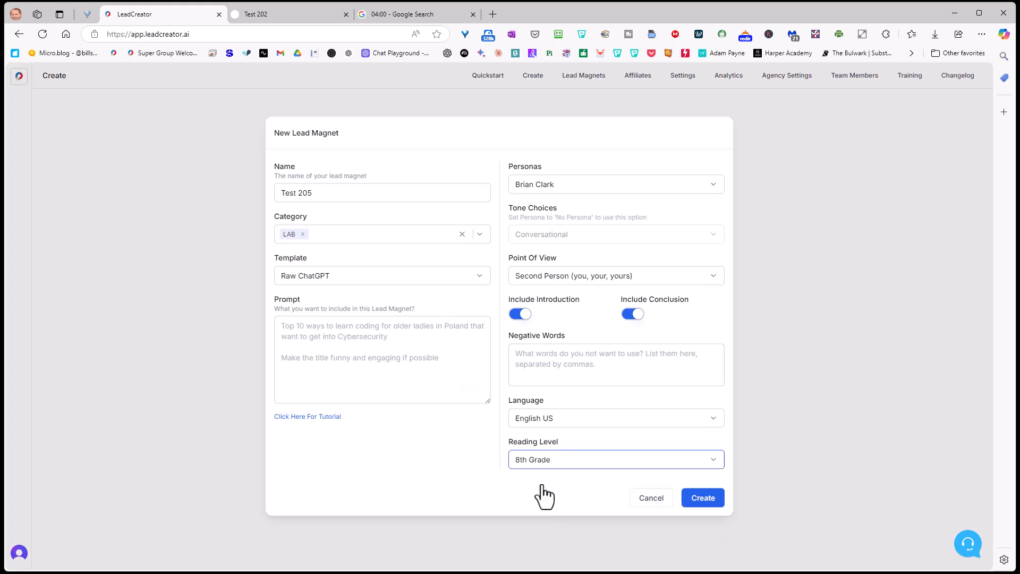
Begin the prompt with "Write a 5 point listicle article for bloggers that provide 5 different income sources for the".
{"action": "left_click", "coordinate": [313, 342]}
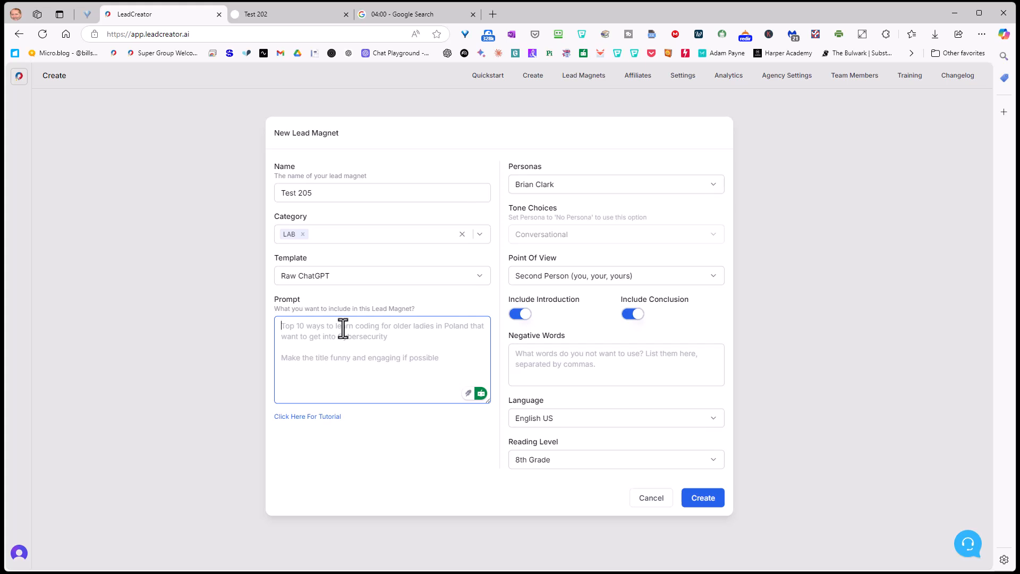
{"action": "type", "text": "Write a"}
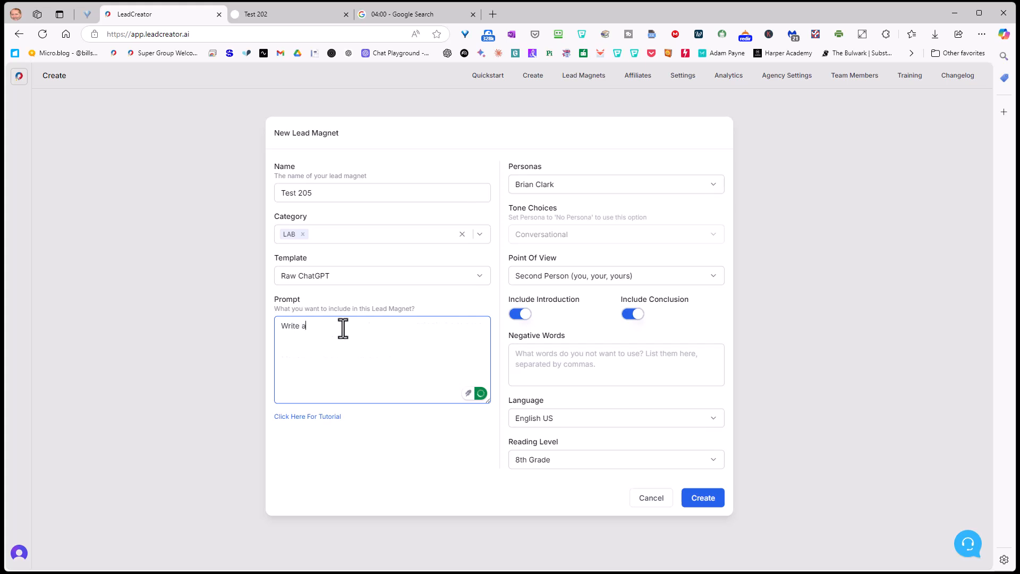
{"action": "type", "text": " 5 oi"}
{"action": "type", "text": "pio"}
{"action": "type", "text": "oint "}
{"action": "type", "text": "list"}
{"action": "type", "text": "icle a"}
{"action": "type", "text": "rticle for blog"}
{"action": "type", "text": "gers"}
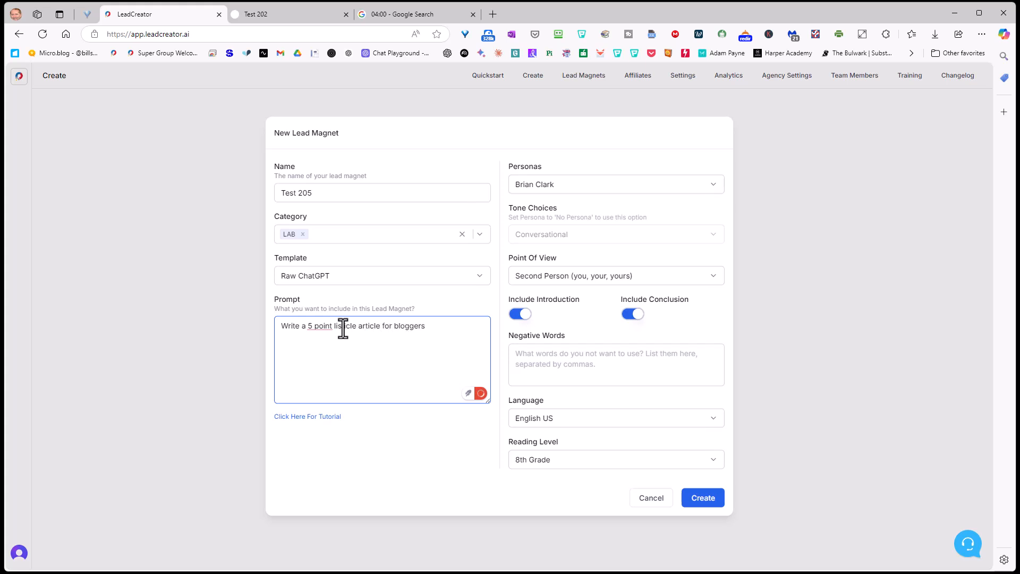
{"action": "type", "text": " that provide 5 different income sources for the"}
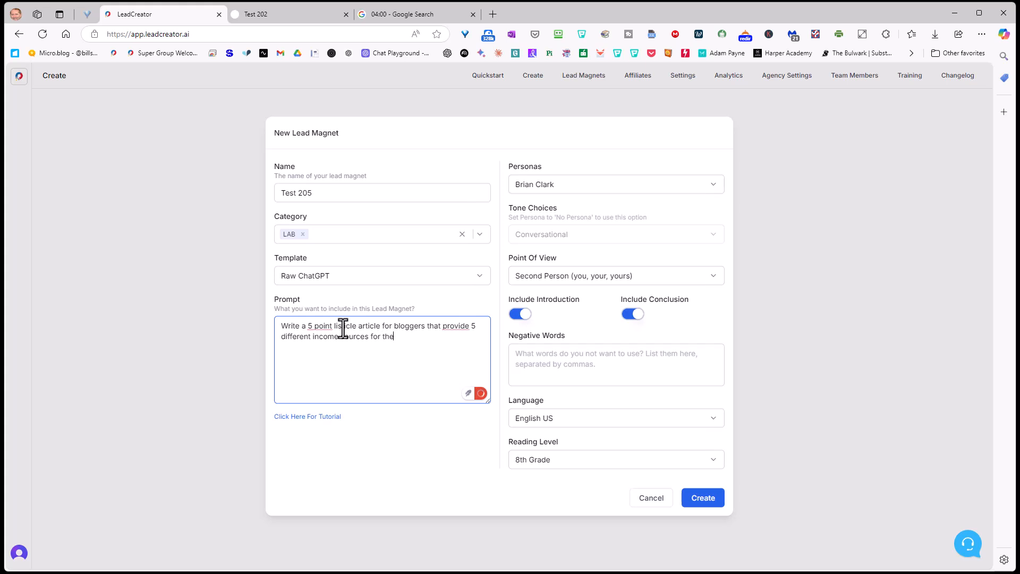
Continue the prompt with "them if they are money money online niche. Each point should be able to stand on its own. The 5 points are".
{"action": "type", "text": "m i f they are money money online niche. Each p"}
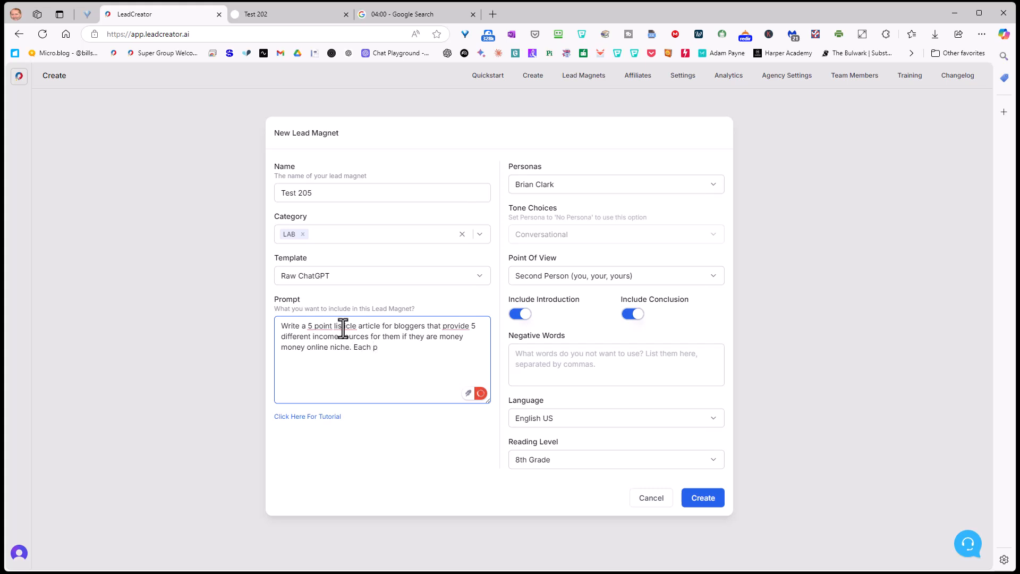
{"action": "type", "text": "oint should be able to stand on its"}
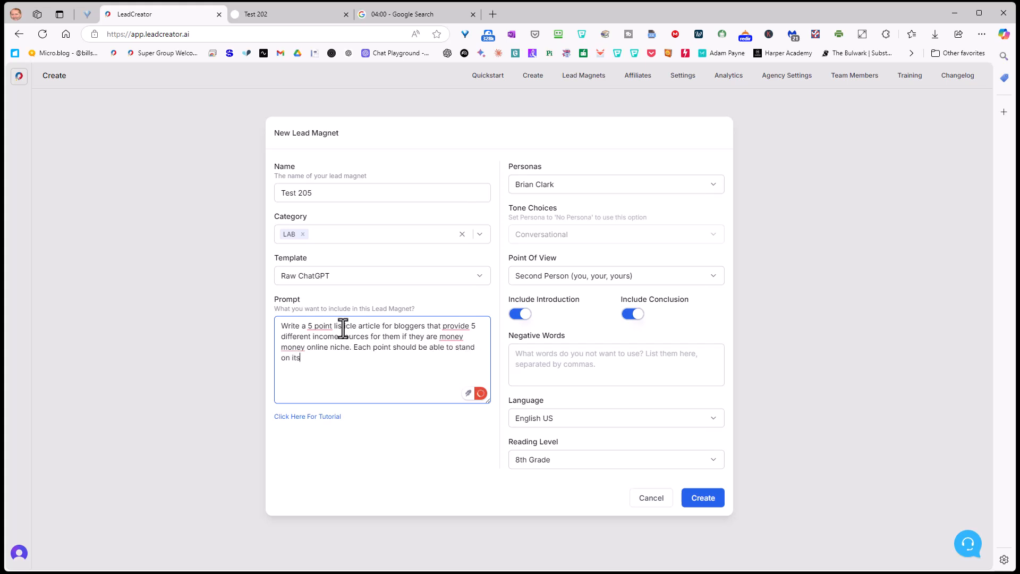
{"action": "type", "text": " own. The f"}
{"action": "type", "text": " points are"}
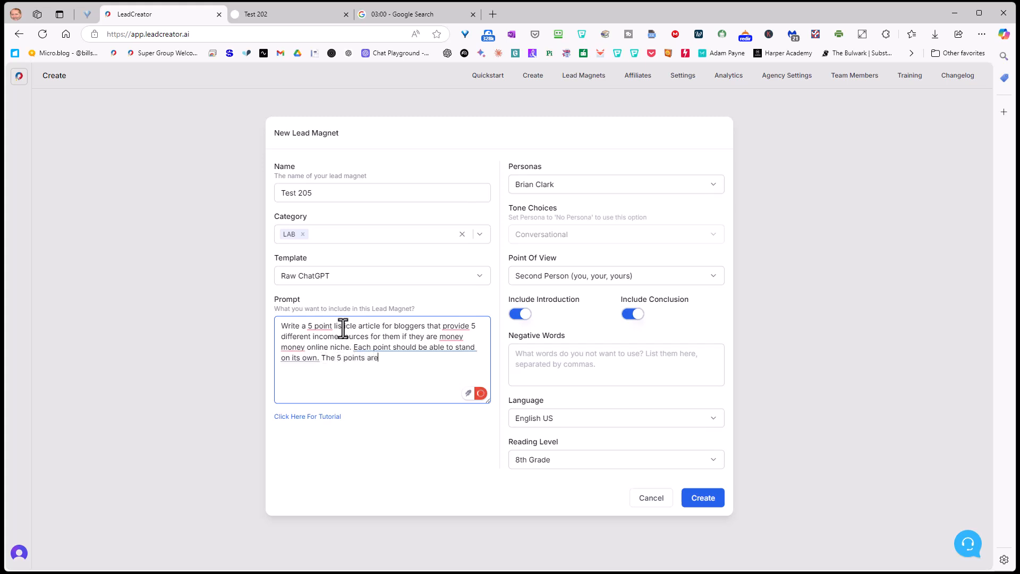
Number the prompt's points as affiliate marketing, create your own product, advertising, youtube monetization and side hustles, and create the lead magnet.
{"action": "type", "text": ":1."}
{"action": "type", "text": " affiliate "}
{"action": "type", "text": "marketing"}
{"action": "type", "text": "2. "}
{"action": "type", "text": "creat"}
{"action": "type", "text": "e your own"}
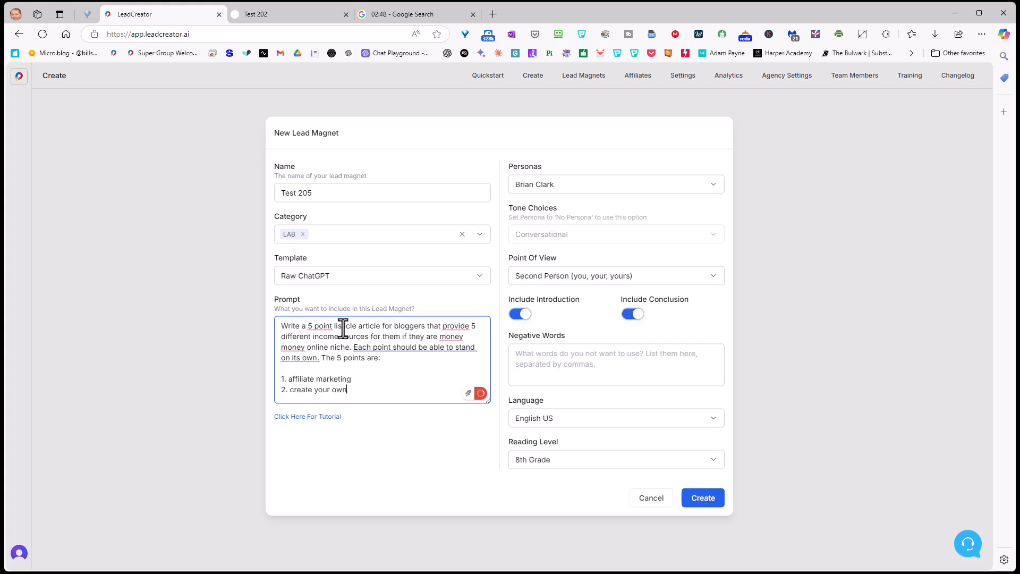
{"action": "type", "text": " product"}
{"action": "key", "text": "Return"}
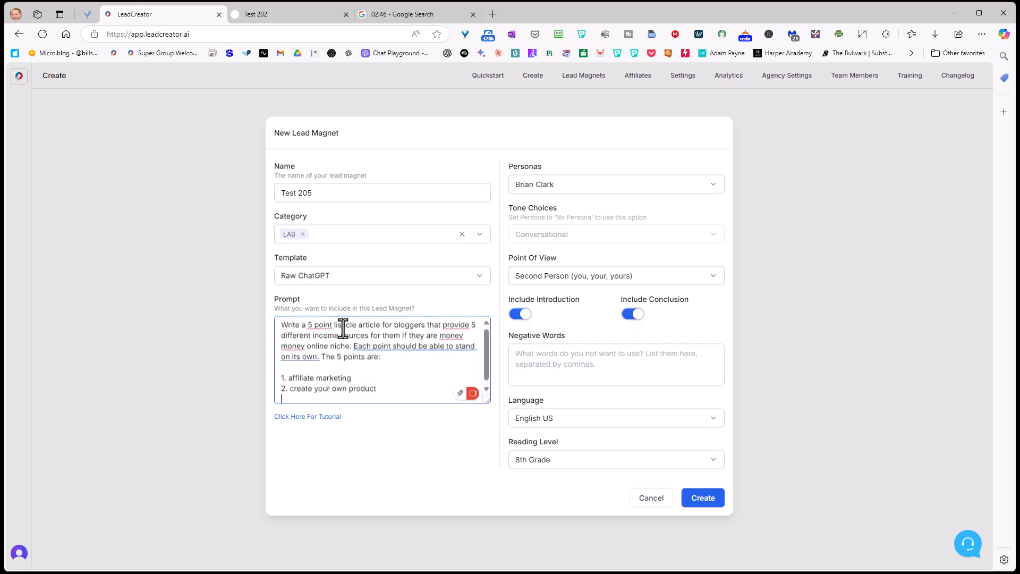
{"action": "type", "text": "3. advertising"}
{"action": "key", "text": "Return"}
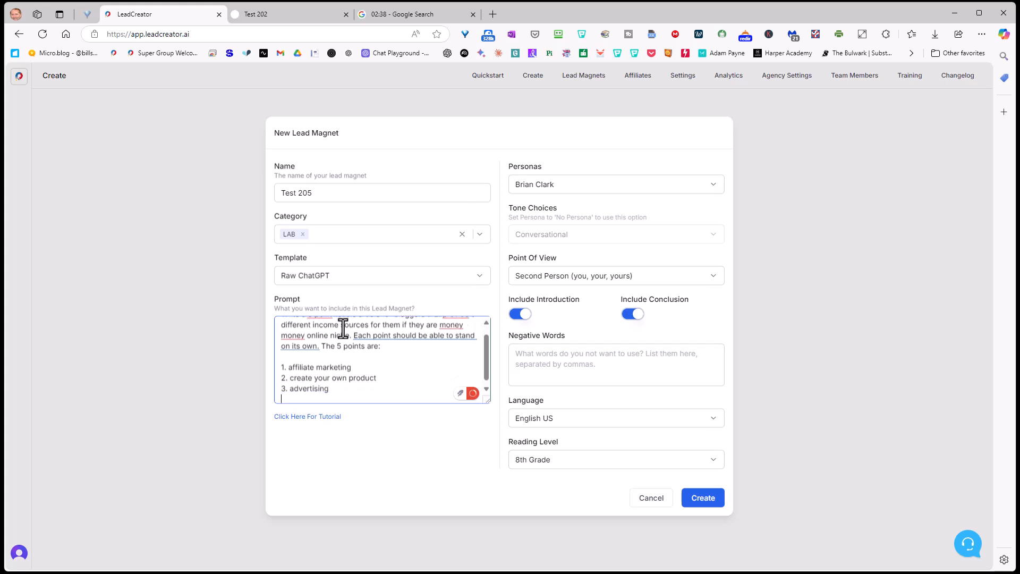
{"action": "type", "text": "4. youtube monetization"}
{"action": "key", "text": "Return"}
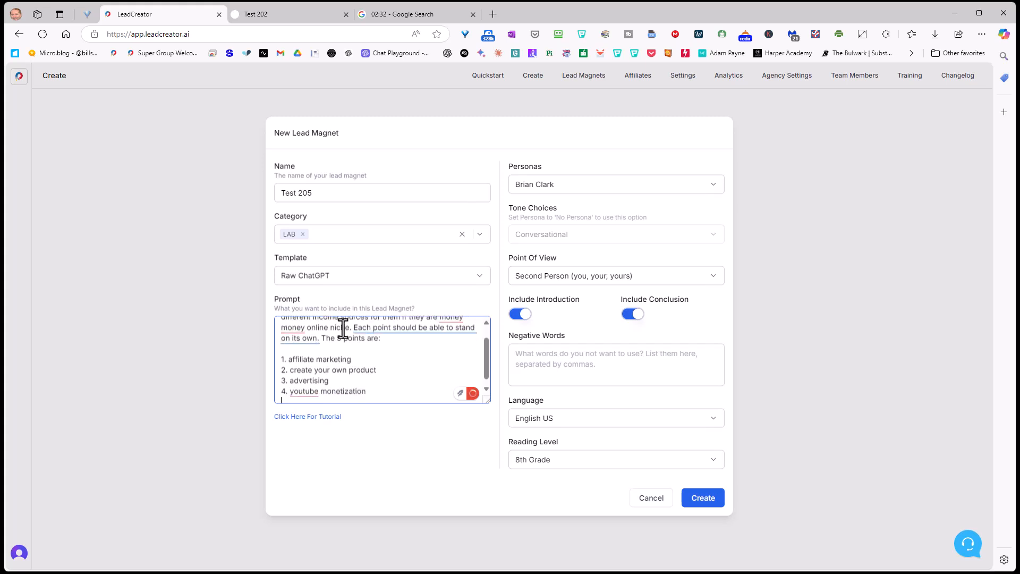
{"action": "type", "text": "55"}
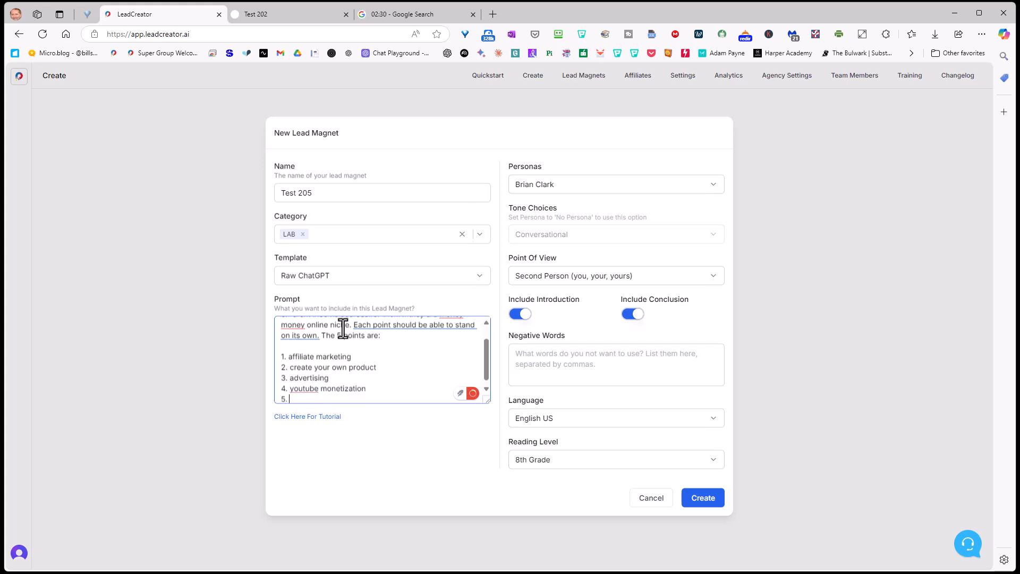
{"action": "type", "text": "side hustles"}
{"action": "left_click", "coordinate": [704, 502]}
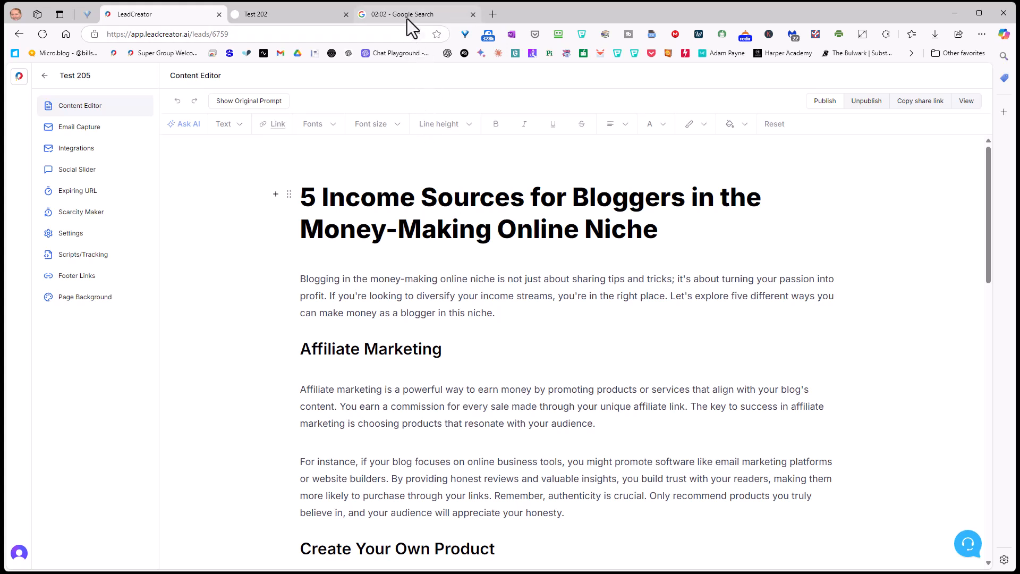
Center the article title "5 Income Sources for Bloggers in the Money-Making Online Niche".
{"action": "left_click", "coordinate": [402, 207]}
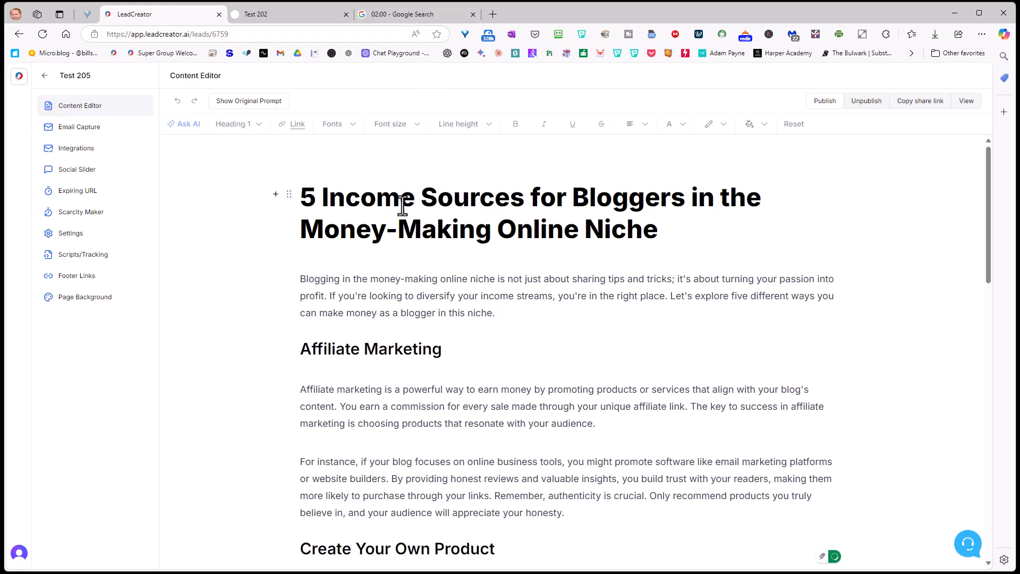
{"action": "triple_click", "coordinate": [403, 206]}
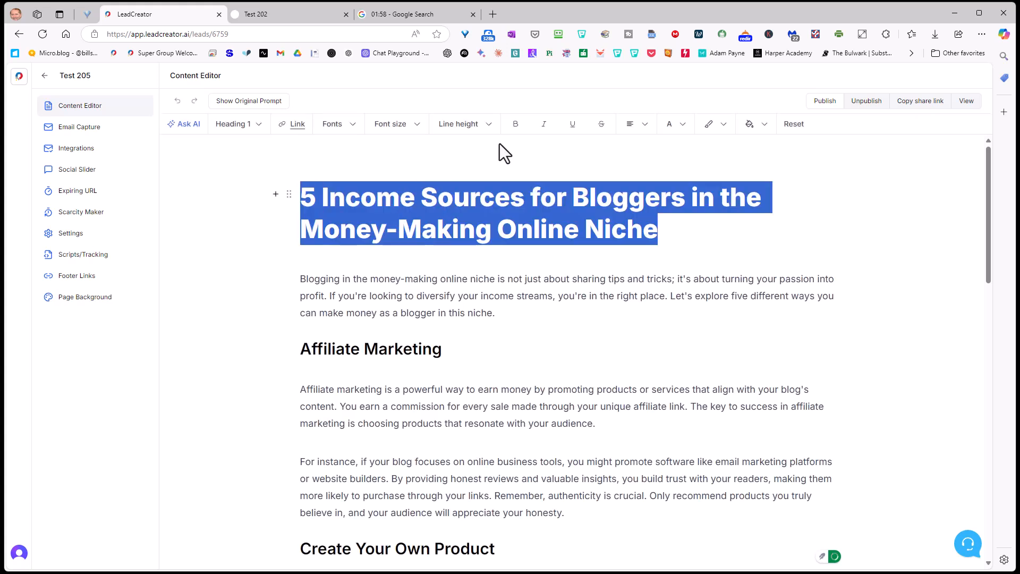
{"action": "left_click", "coordinate": [632, 126]}
{"action": "left_click", "coordinate": [663, 154]}
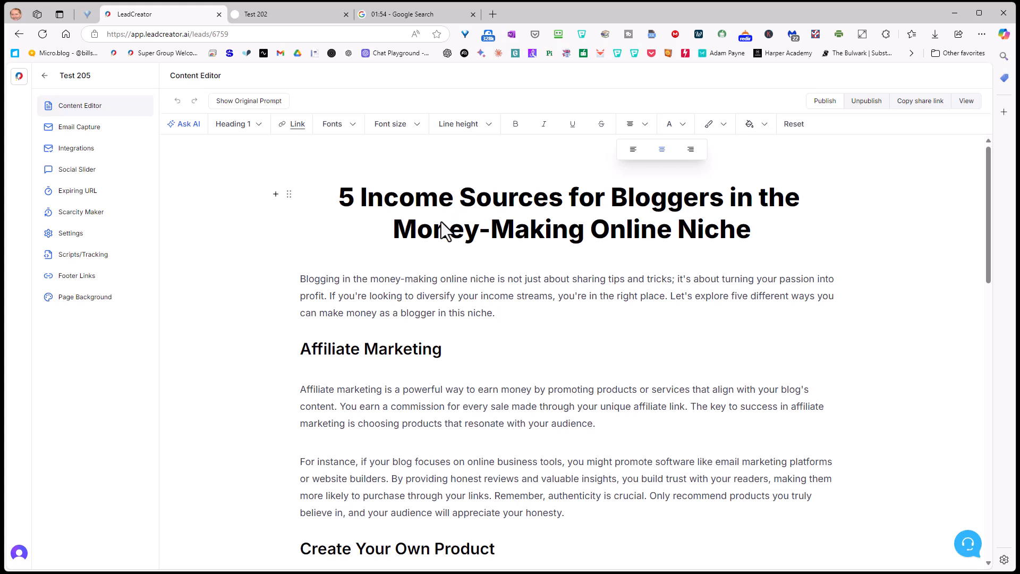
Format the introductory paragraph below the title as Heading 3.
{"action": "triple_click", "coordinate": [404, 267]}
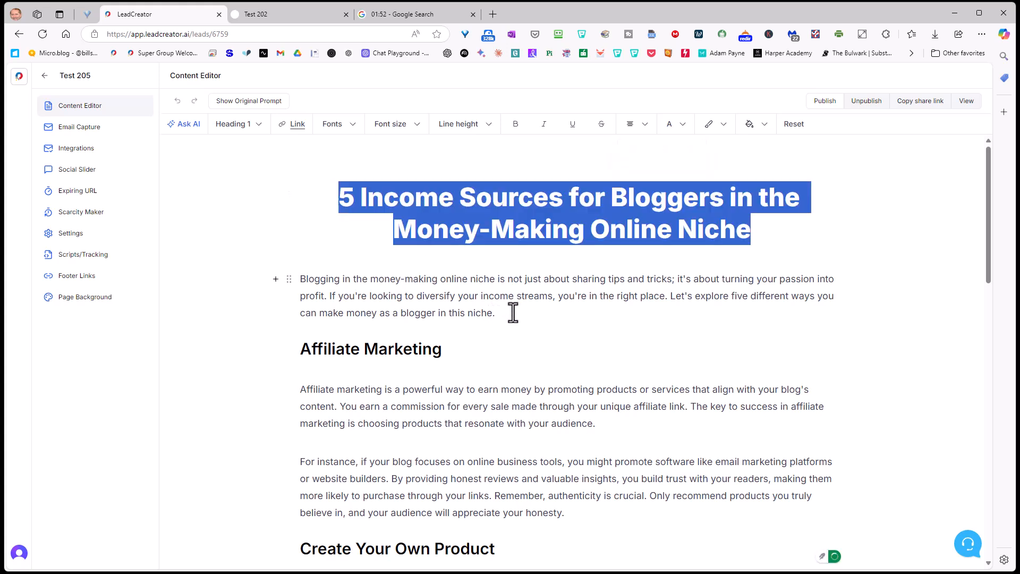
{"action": "left_click_drag", "start_coordinate": [513, 313], "coordinate": [296, 278]}
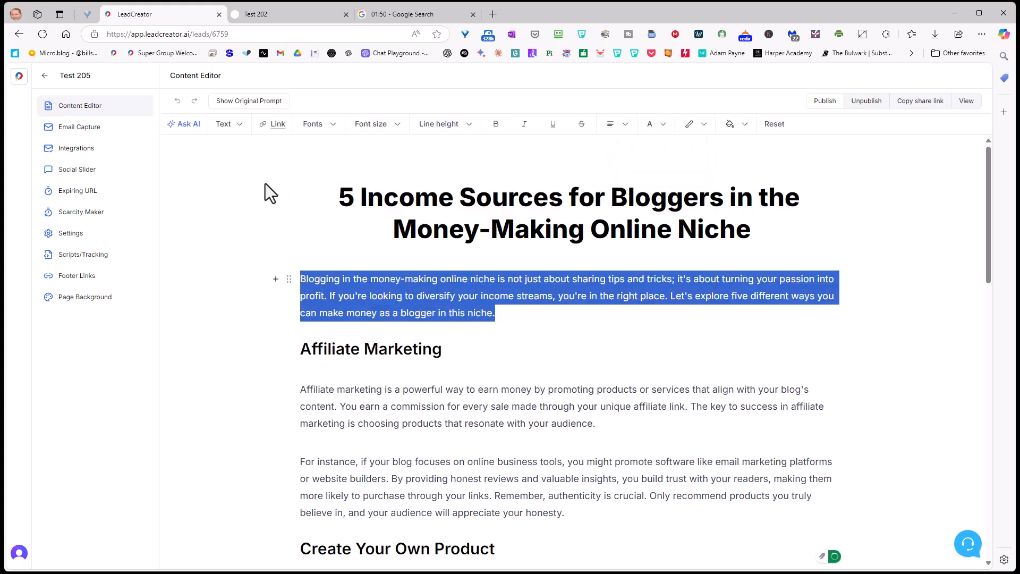
{"action": "left_click", "coordinate": [227, 125]}
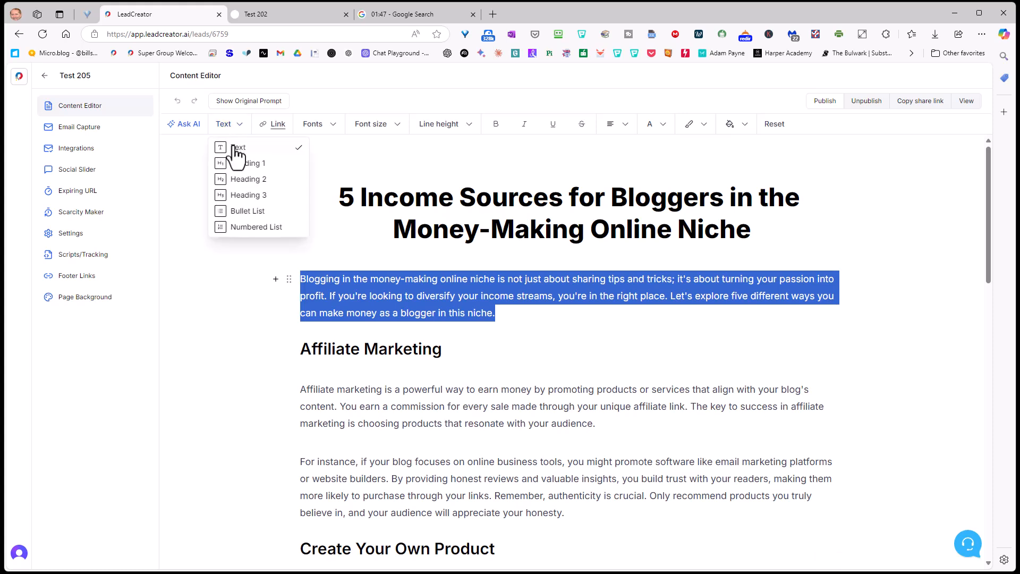
{"action": "left_click", "coordinate": [241, 201]}
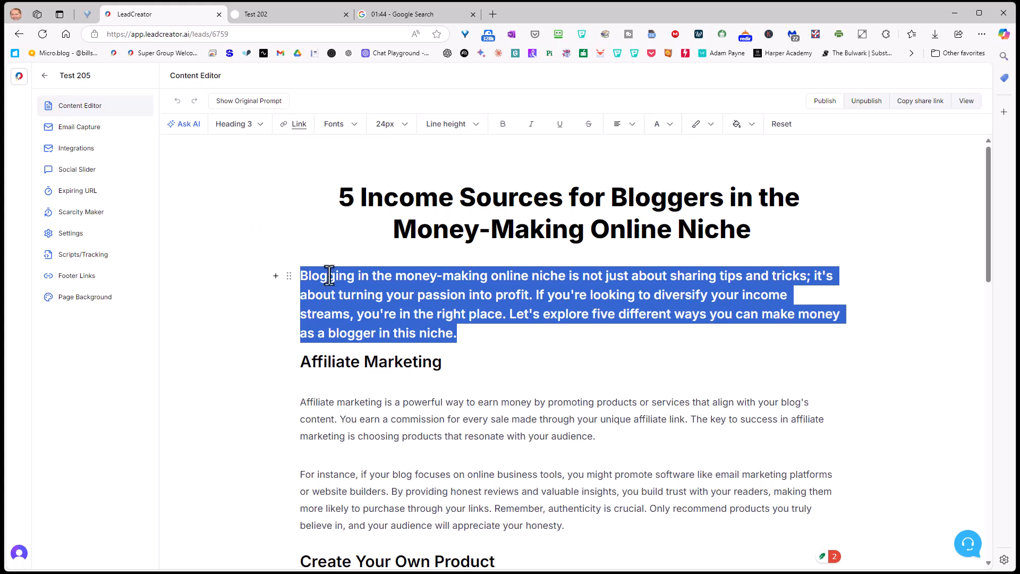
{"action": "left_click", "coordinate": [411, 314]}
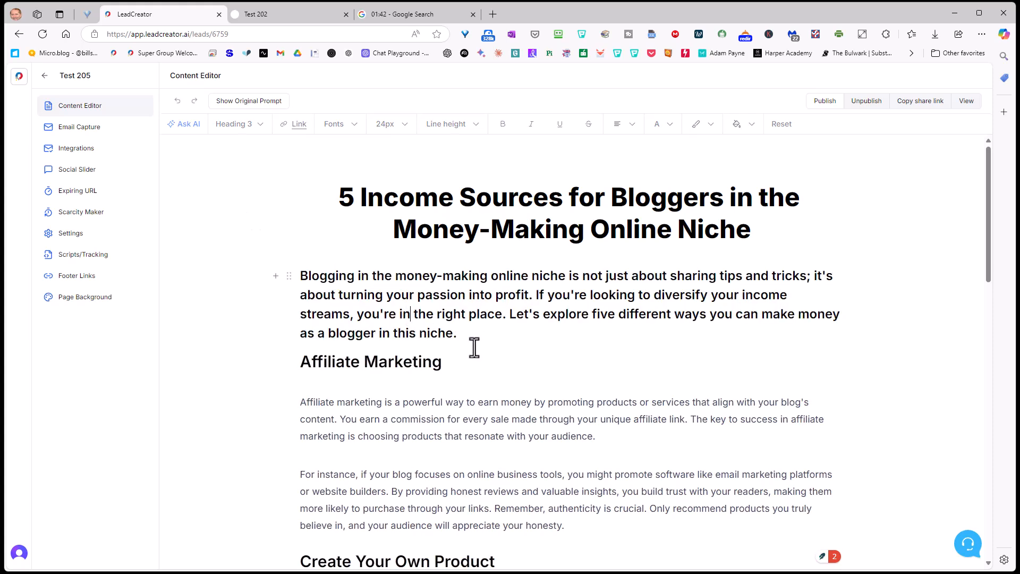
Italicize the introductory paragraph below the article title.
{"action": "left_click_drag", "start_coordinate": [483, 337], "coordinate": [301, 287]}
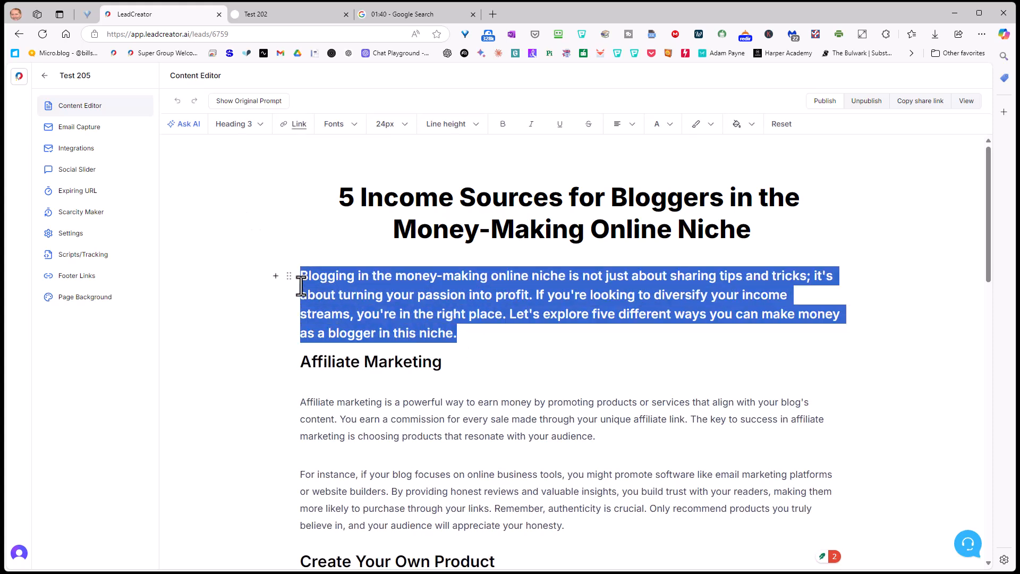
{"action": "key", "text": "ctrl+i"}
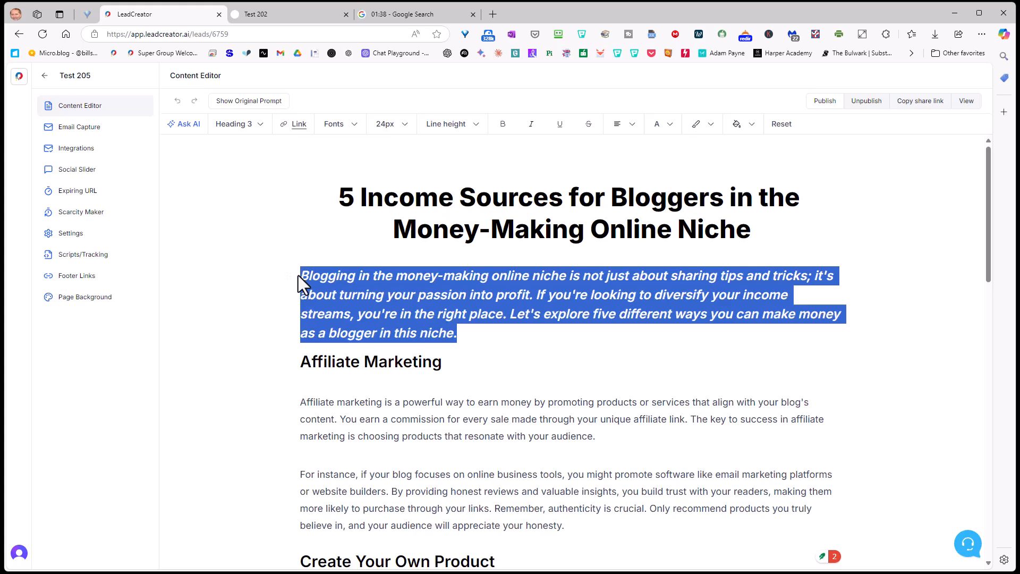
{"action": "left_click", "coordinate": [365, 401]}
Review the generated article's five income source sections and its conclusion.
{"action": "scroll", "coordinate": [366, 399], "scroll_direction": "down", "scroll_amount": 5}
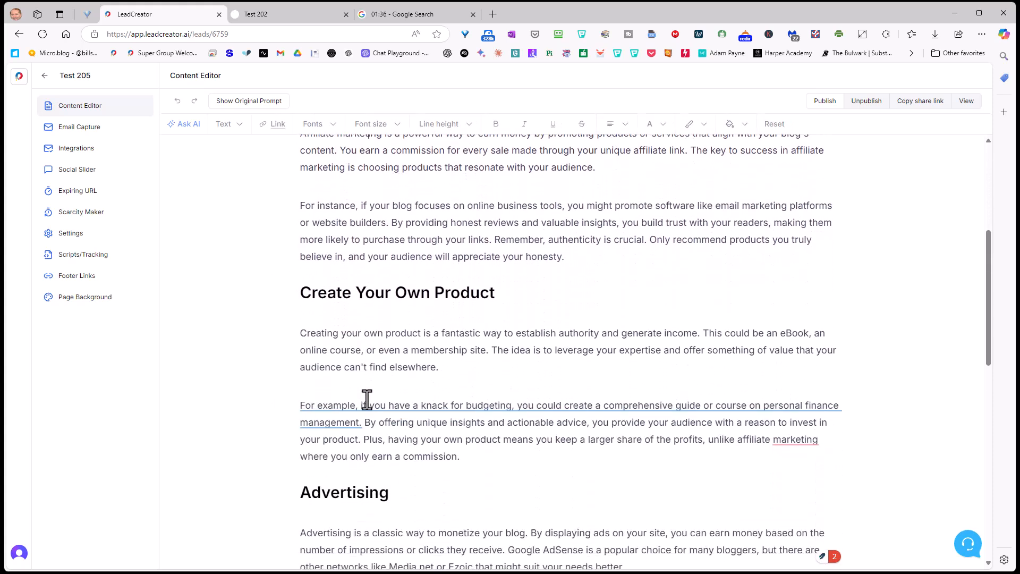
{"action": "scroll", "coordinate": [366, 399], "scroll_direction": "down", "scroll_amount": 5}
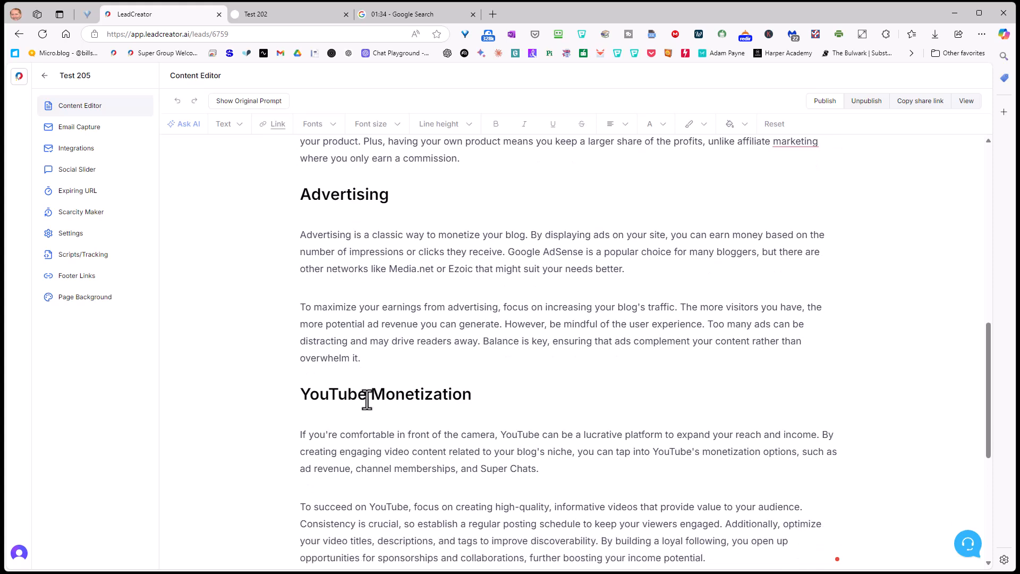
{"action": "scroll", "coordinate": [366, 399], "scroll_direction": "down", "scroll_amount": 4}
{"action": "scroll", "coordinate": [367, 400], "scroll_direction": "down", "scroll_amount": 2}
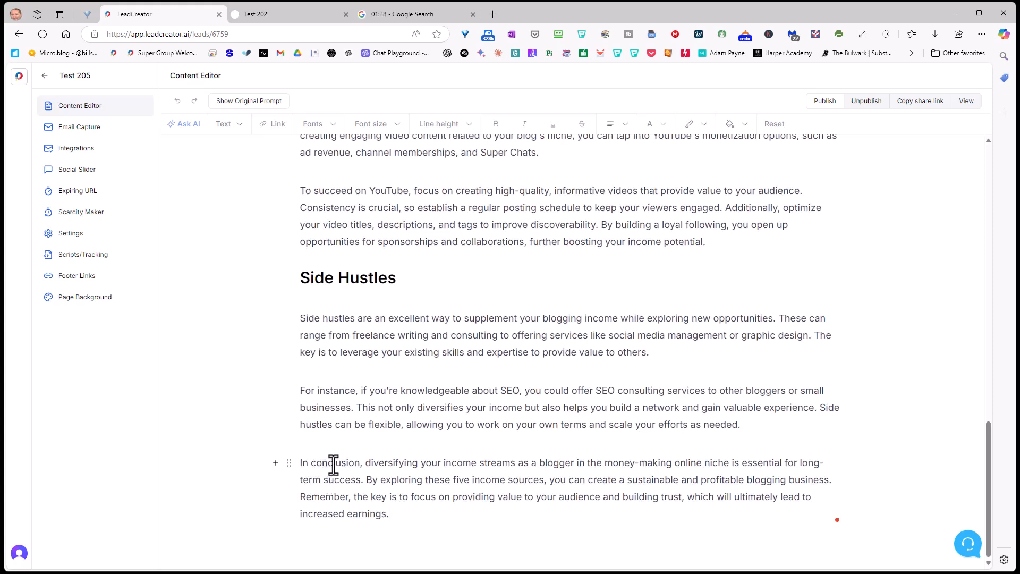
{"action": "scroll", "coordinate": [333, 464], "scroll_direction": "up", "scroll_amount": 9}
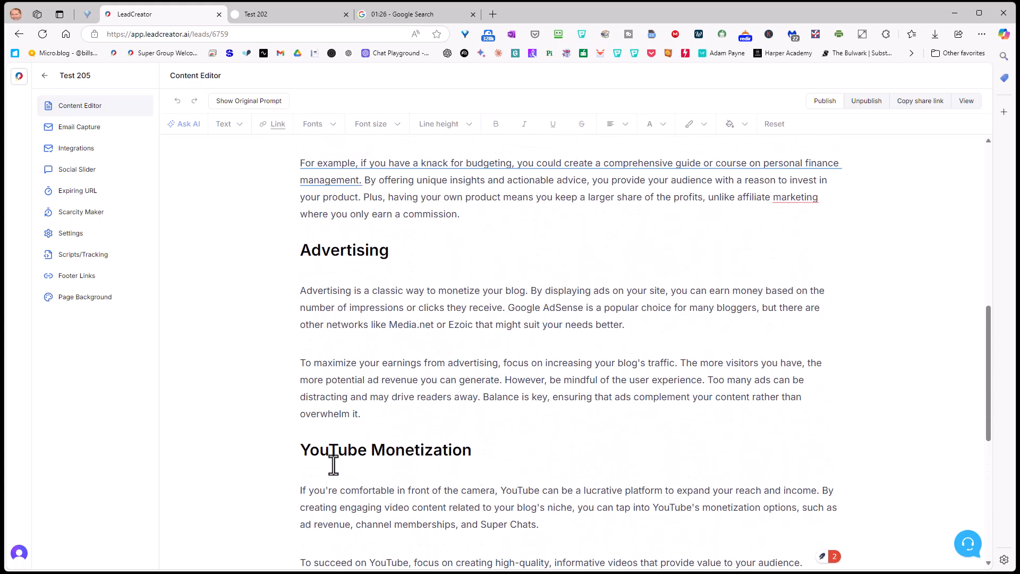
{"action": "scroll", "coordinate": [415, 456], "scroll_direction": "up", "scroll_amount": 2}
{"action": "scroll", "coordinate": [414, 456], "scroll_direction": "up", "scroll_amount": 7}
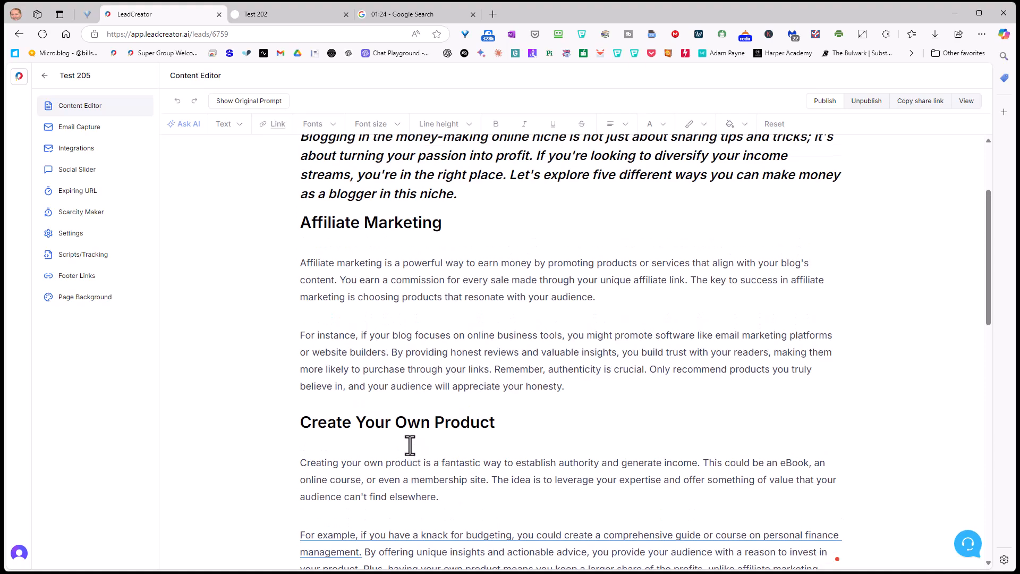
{"action": "scroll", "coordinate": [392, 365], "scroll_direction": "down", "scroll_amount": 10}
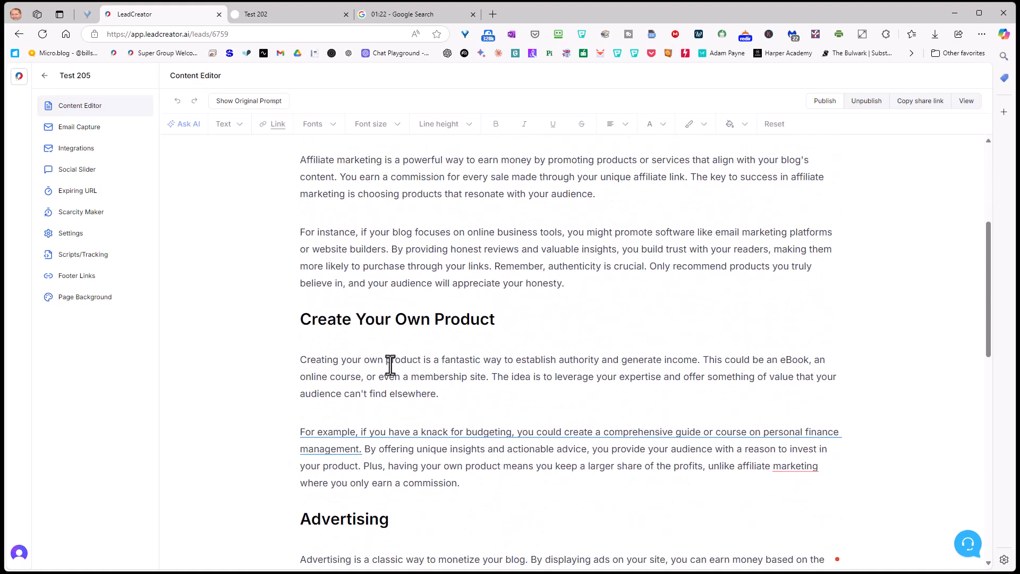
{"action": "scroll", "coordinate": [391, 365], "scroll_direction": "down", "scroll_amount": 3}
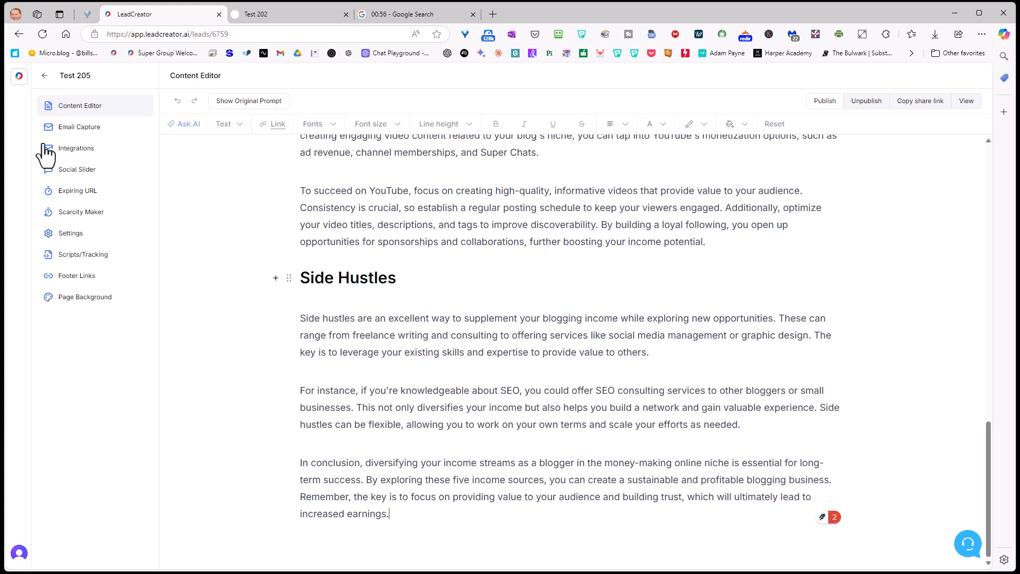
Choose the Blurred Button template for the lead magnet's email capture form.
{"action": "left_click", "coordinate": [74, 129]}
{"action": "left_click", "coordinate": [225, 151]}
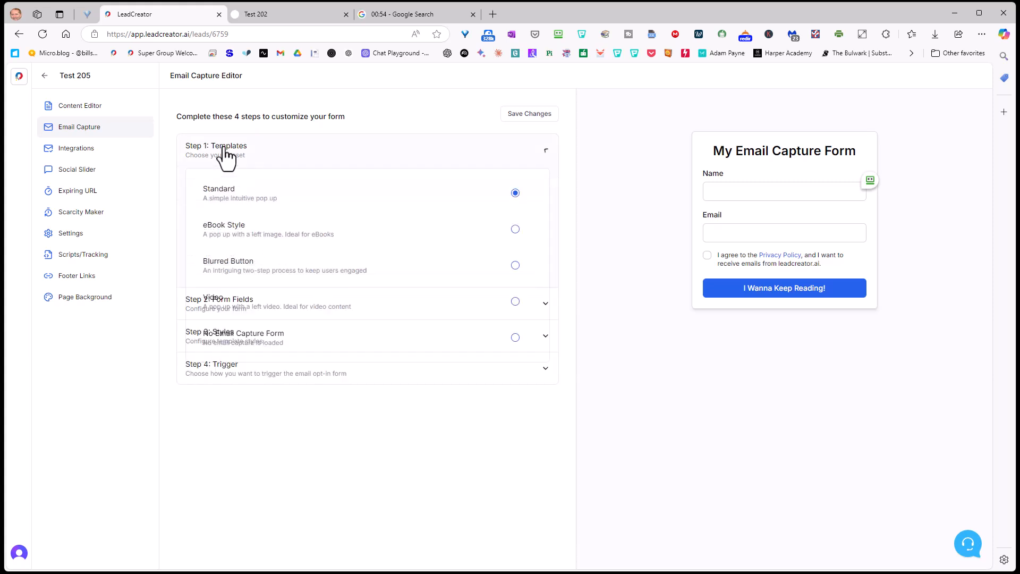
{"action": "left_click", "coordinate": [234, 274]}
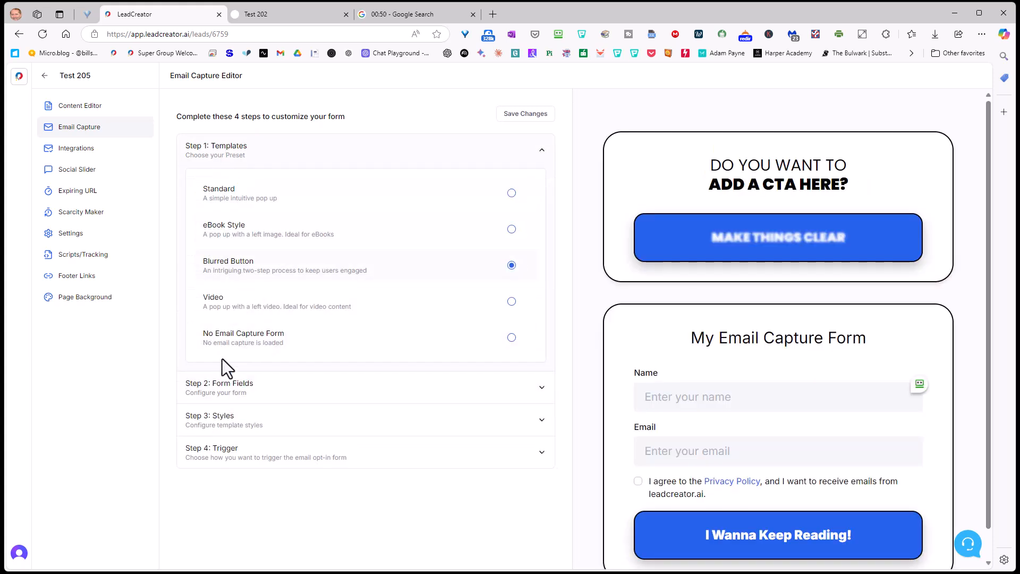
Set the title of the email capture form's CTA to "Bloggers ONLY".
{"action": "left_click", "coordinate": [234, 397]}
{"action": "triple_click", "coordinate": [230, 268]}
{"action": "type", "text": "Bl"}
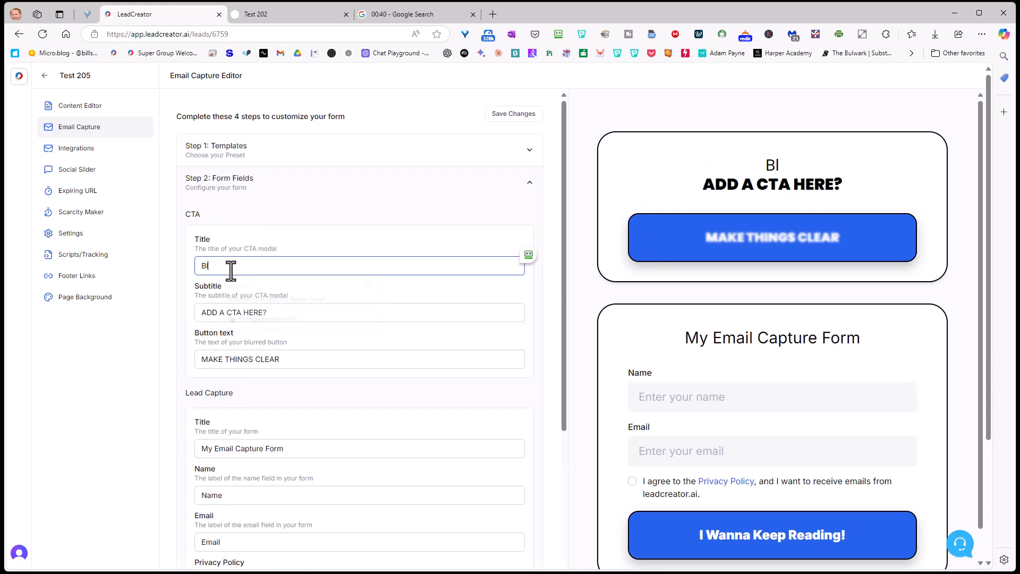
{"action": "type", "text": "oggers ONLY"}
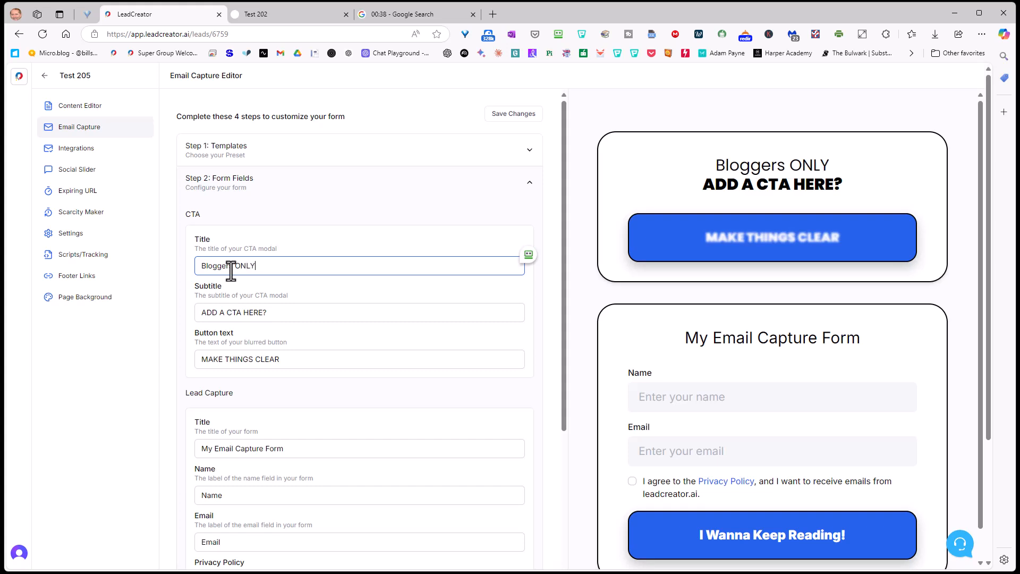
Set the CTA subtitle to "5 income sources you NEED to succeed" and its button text to "I want it!".
{"action": "triple_click", "coordinate": [223, 314]}
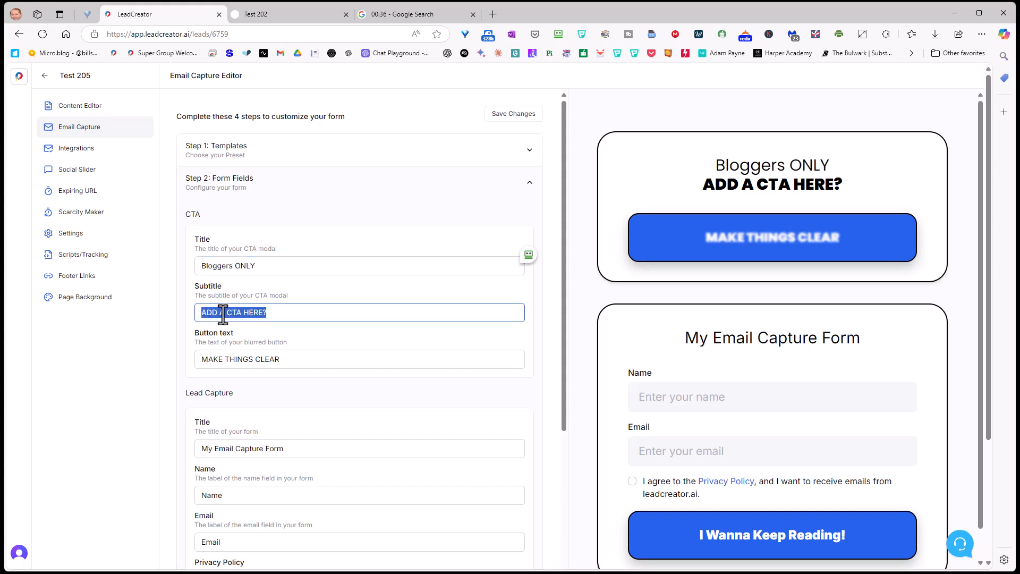
{"action": "type", "text": "5 incom"}
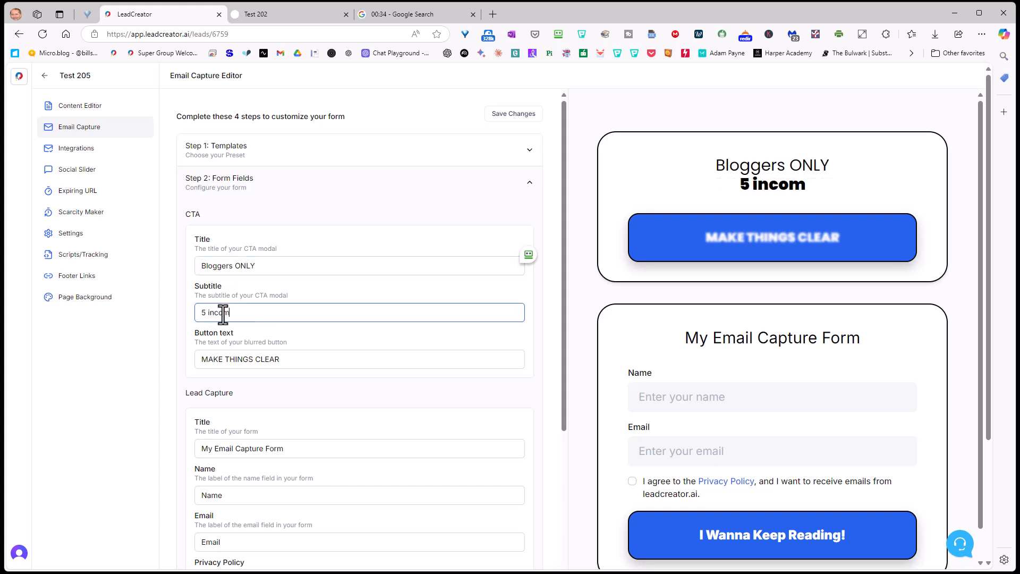
{"action": "type", "text": "e sourc"}
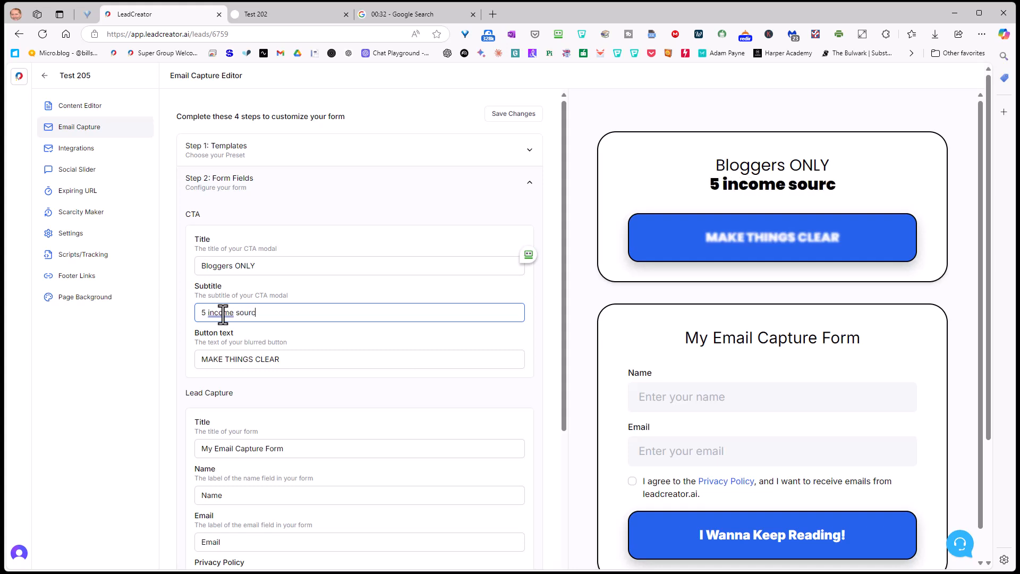
{"action": "type", "text": "es you NEED t"}
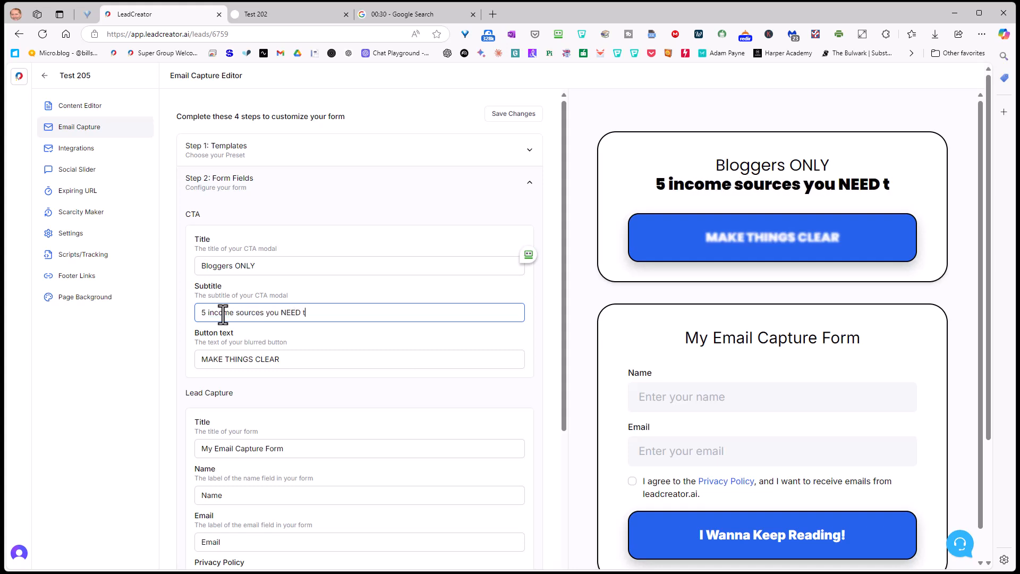
{"action": "type", "text": "o succe"}
{"action": "type", "text": "ed"}
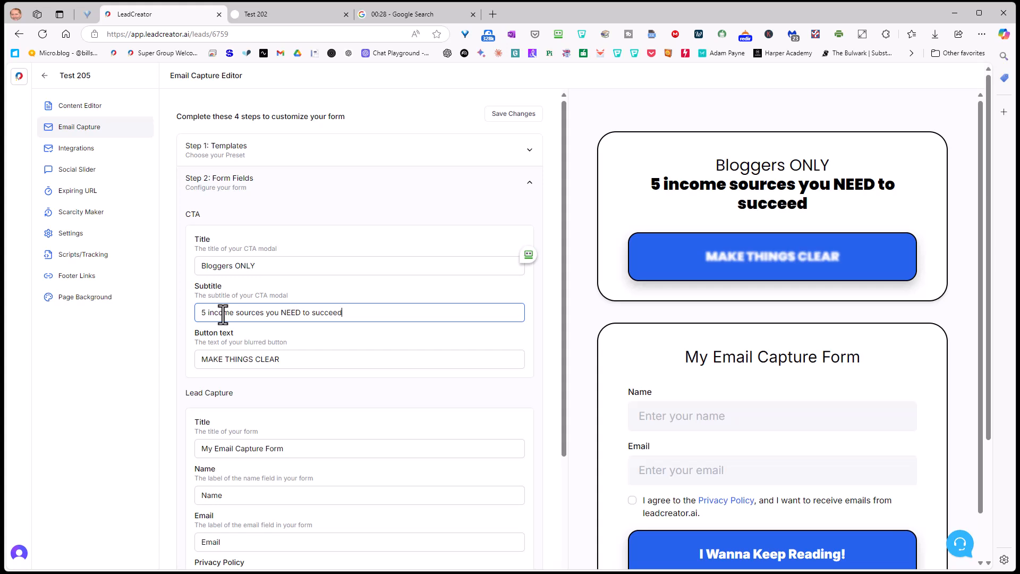
{"action": "triple_click", "coordinate": [233, 360]}
{"action": "type", "text": "I want it!"}
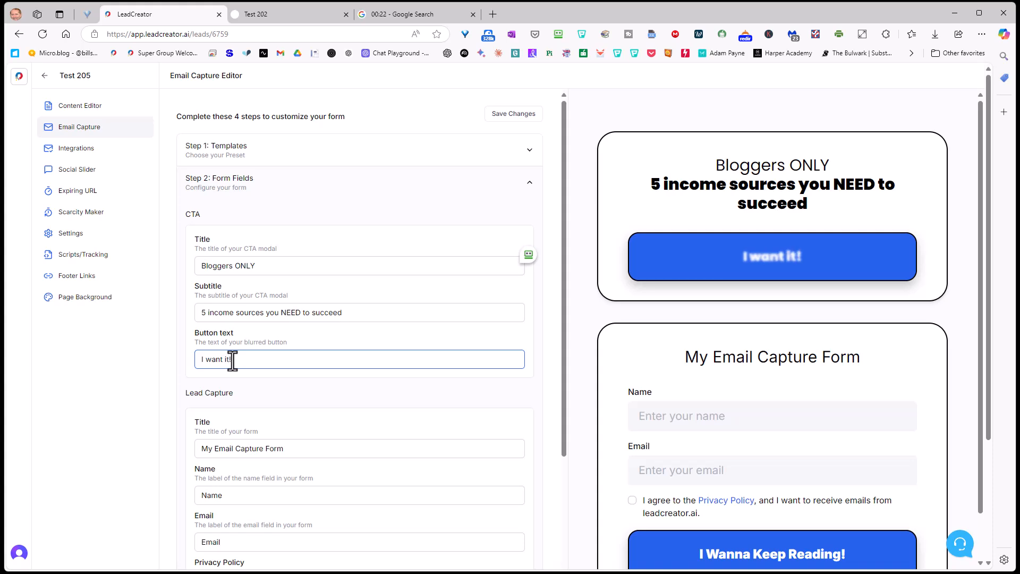
Set the Lead Capture form title to "5 income sources for bloggers".
{"action": "scroll", "coordinate": [226, 359], "scroll_direction": "down", "scroll_amount": 4}
{"action": "left_click", "coordinate": [257, 234]}
{"action": "triple_click", "coordinate": [257, 234]}
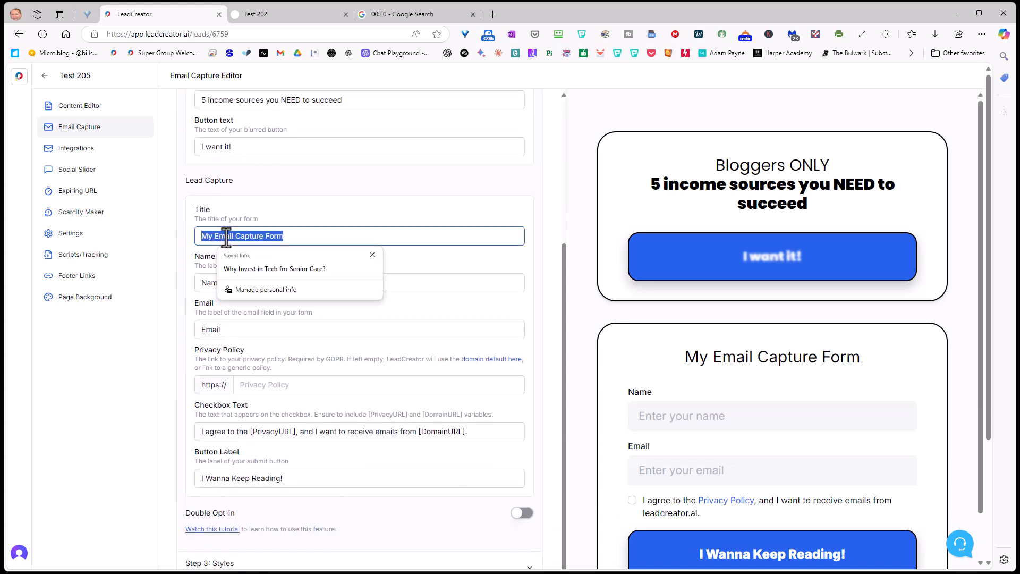
{"action": "type", "text": "5 income "}
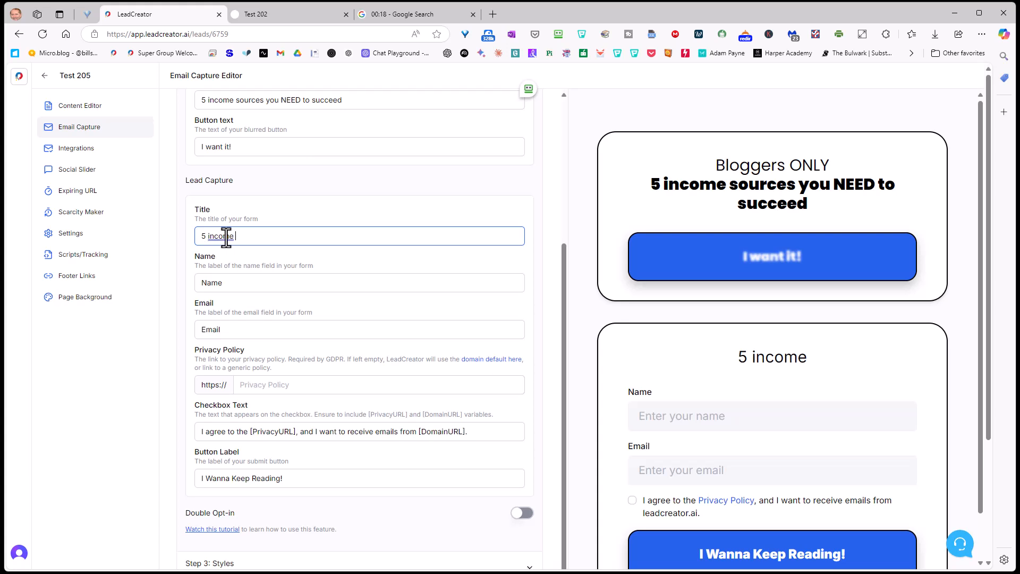
{"action": "type", "text": "sources for b"}
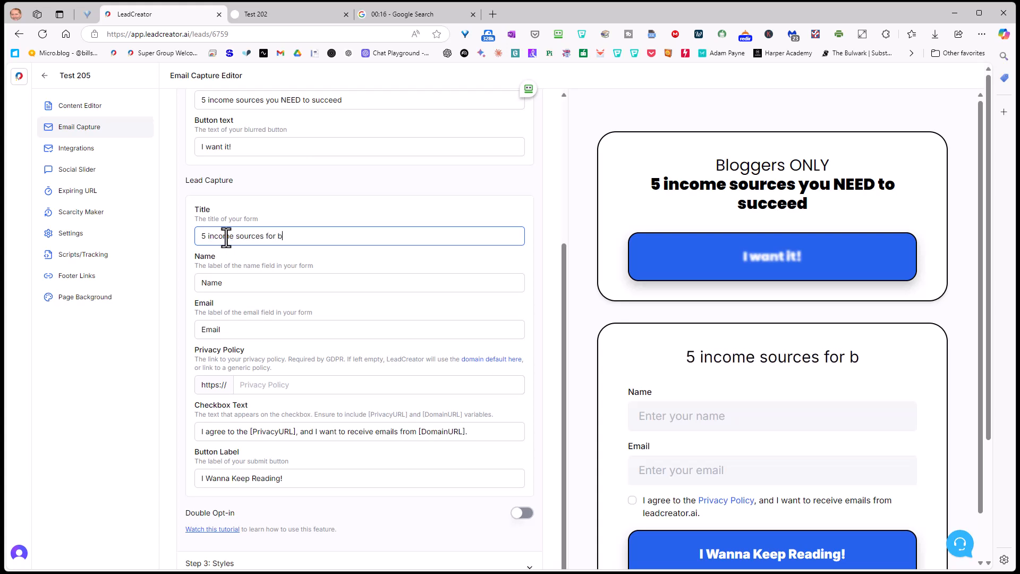
{"action": "type", "text": "loggers"}
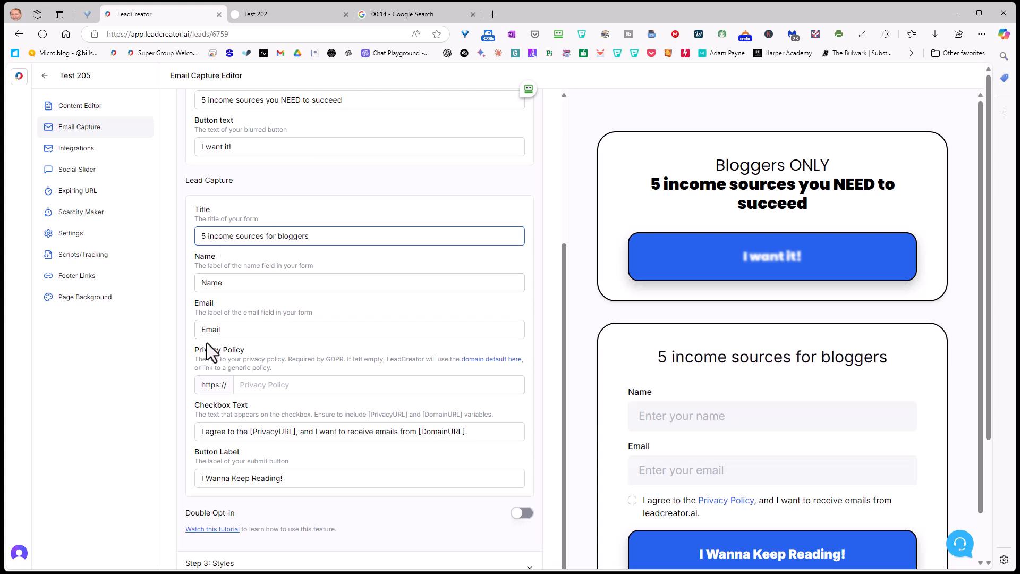
Set the email opt-in trigger to Half Page Blur and save the email capture form changes.
{"action": "scroll", "coordinate": [228, 468], "scroll_direction": "down", "scroll_amount": 2}
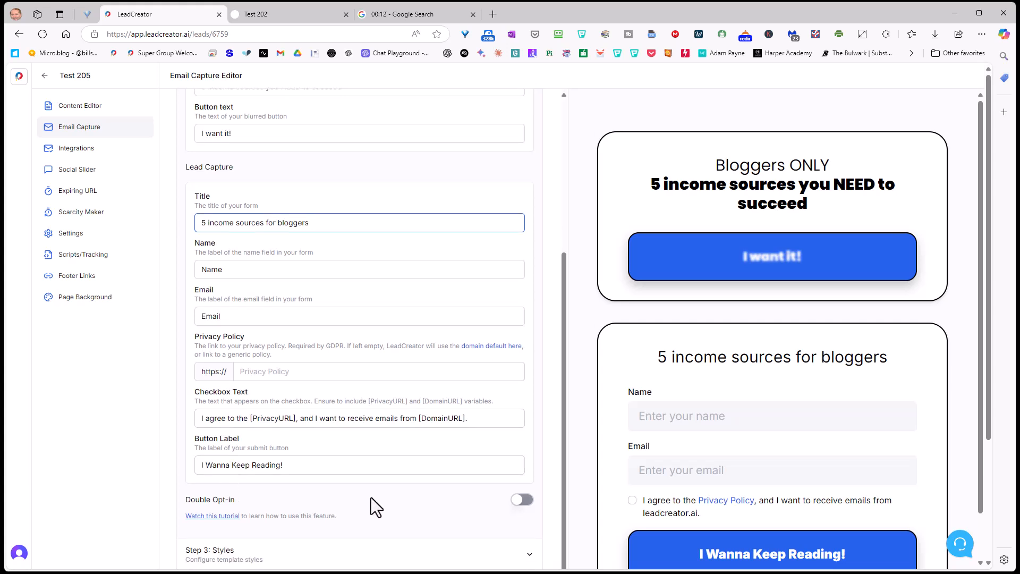
{"action": "left_click", "coordinate": [236, 540]}
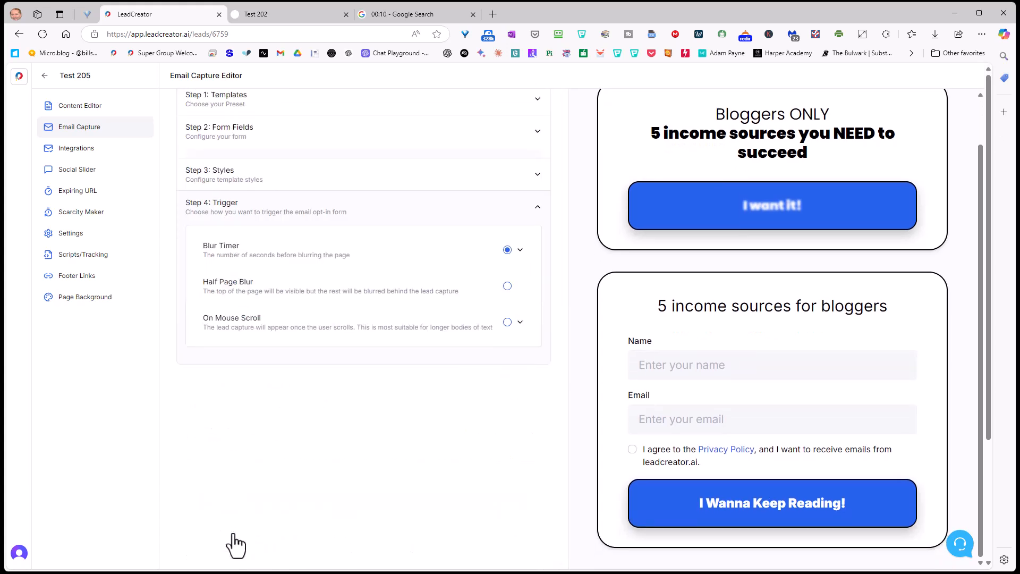
{"action": "left_click", "coordinate": [240, 275]}
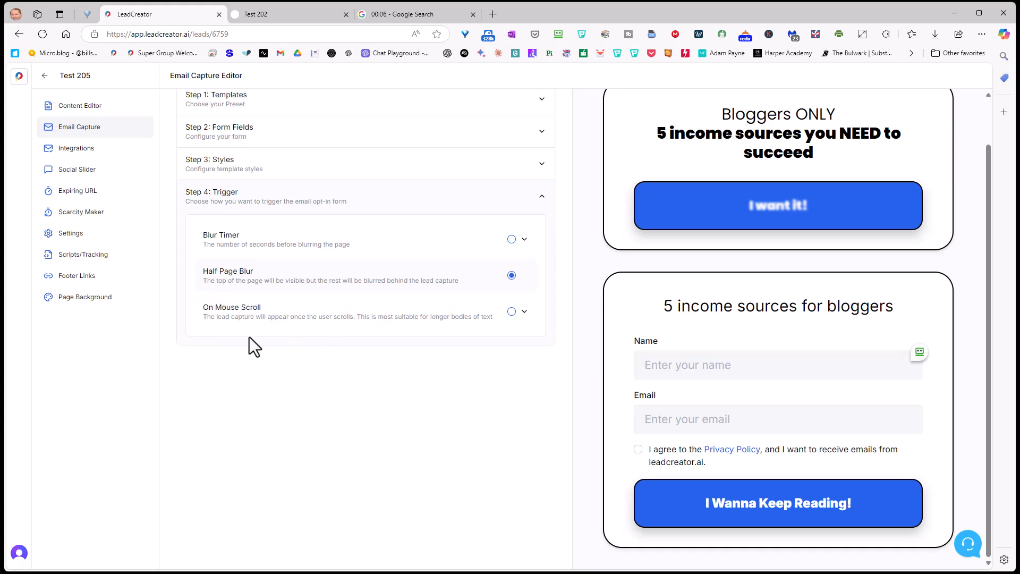
{"action": "scroll", "coordinate": [255, 340], "scroll_direction": "up", "scroll_amount": 1}
{"action": "left_click", "coordinate": [521, 114]}
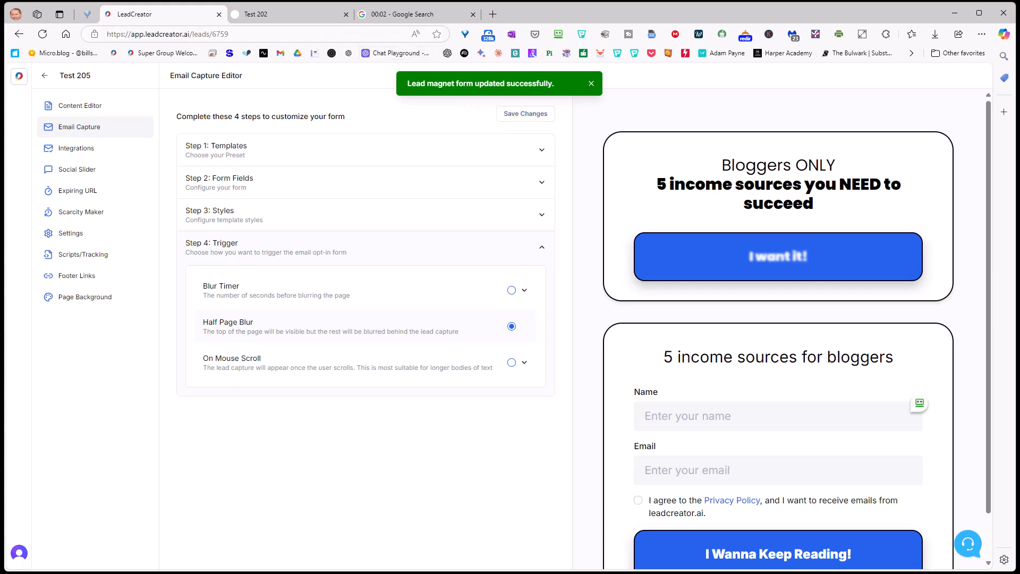
Check the online timer, close its page, and return to the Test 205 email capture editor in LeadCreator.
{"action": "left_click", "coordinate": [391, 17]}
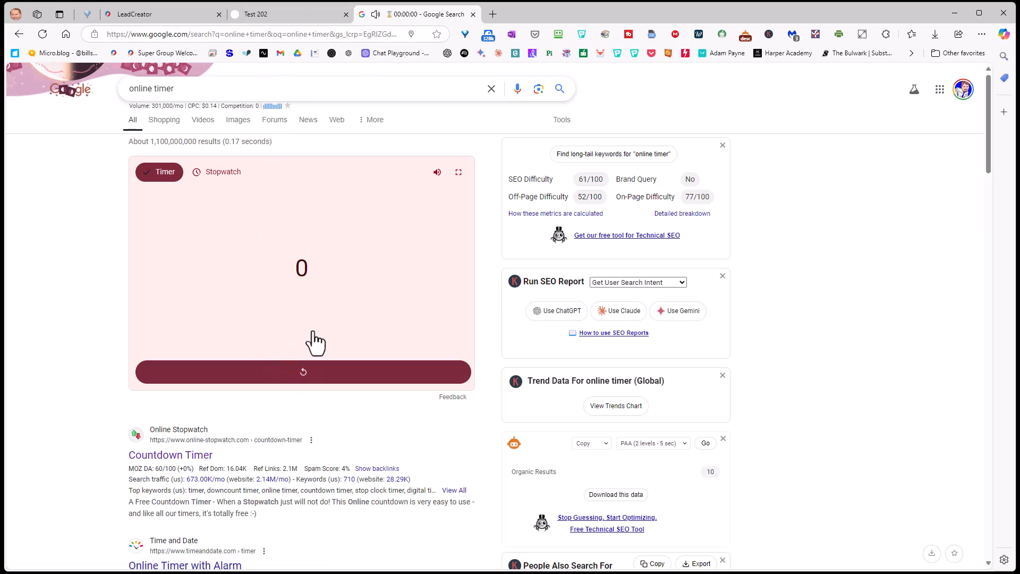
{"action": "left_click", "coordinate": [473, 14]}
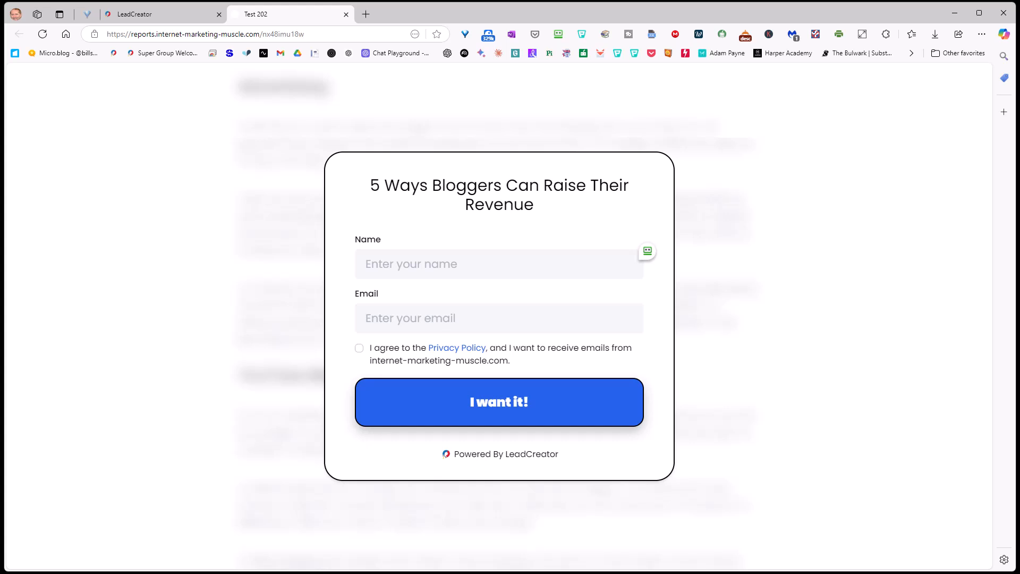
{"action": "left_click", "coordinate": [156, 11]}
{"action": "scroll", "coordinate": [275, 247], "scroll_direction": "down", "scroll_amount": 1}
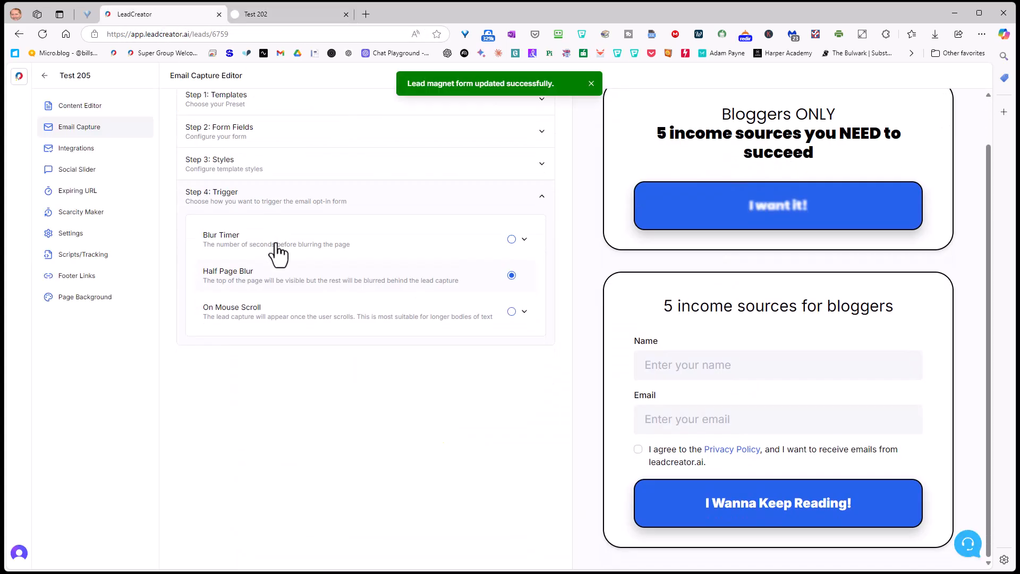
Enable the AWeber integration with the Internet Marketing Muscle account and select the contact list whose name begins with "MMOw".
{"action": "left_click", "coordinate": [85, 150]}
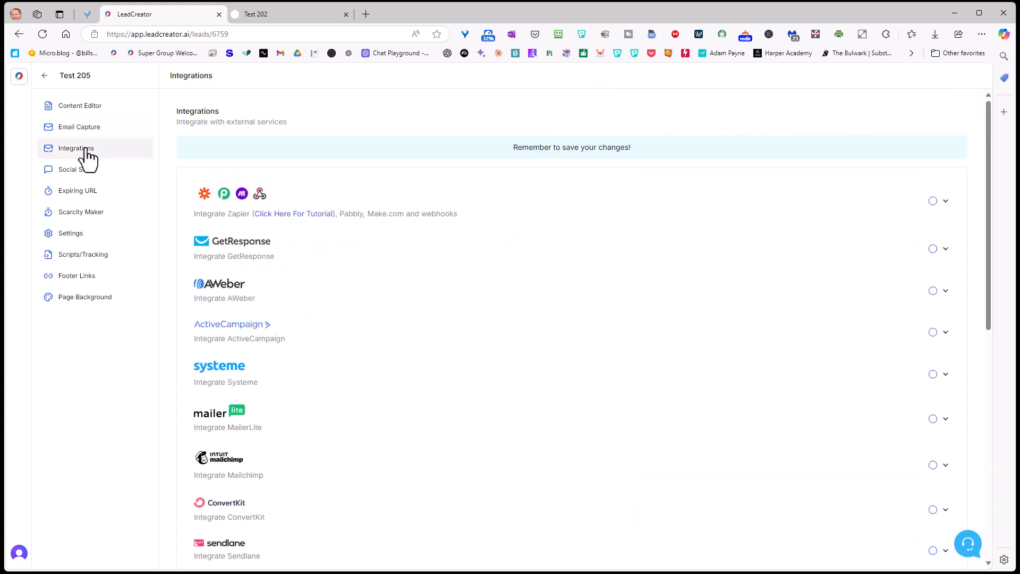
{"action": "left_click", "coordinate": [229, 296]}
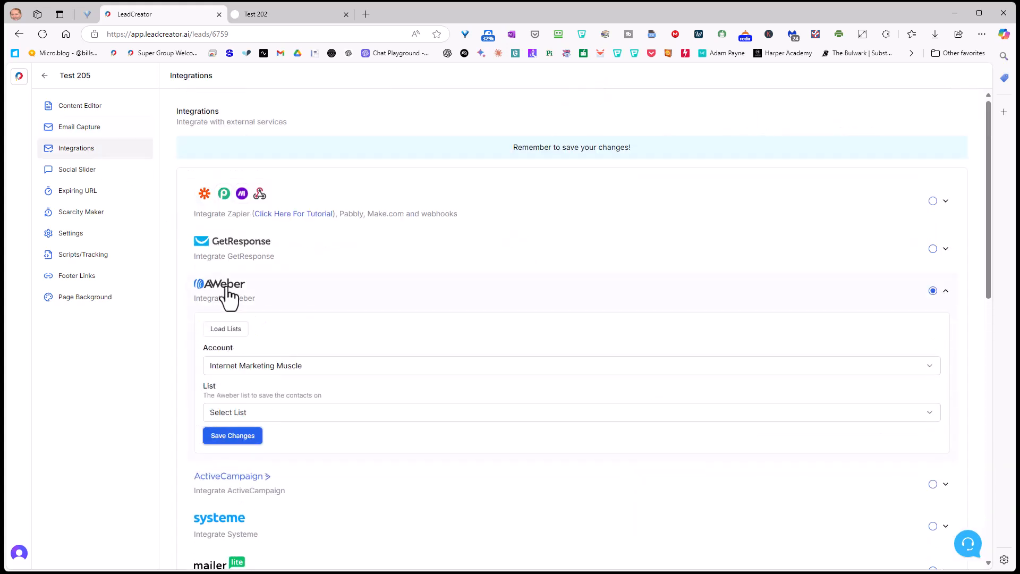
{"action": "left_click", "coordinate": [254, 369]}
{"action": "left_click", "coordinate": [254, 369]}
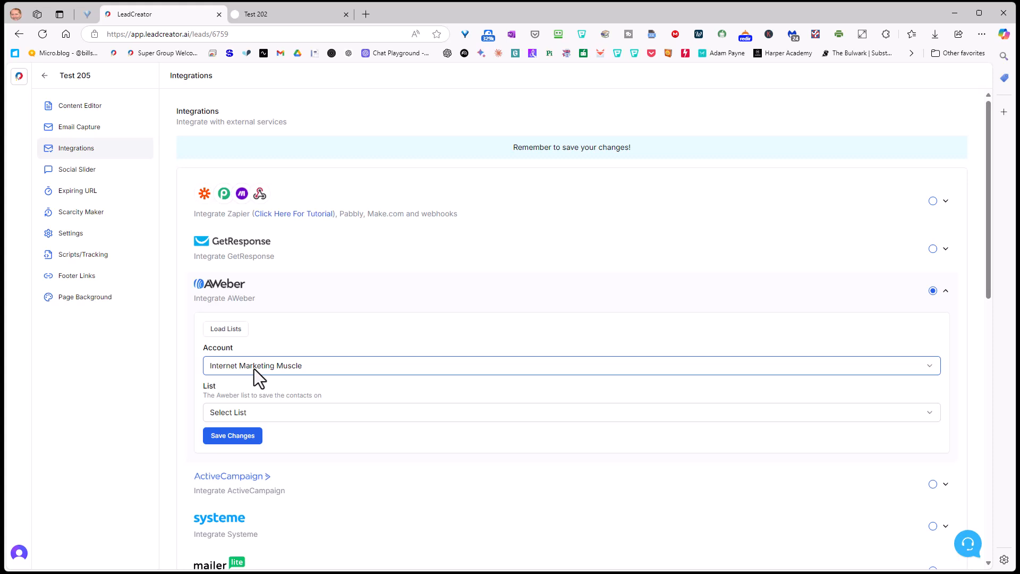
{"action": "left_click", "coordinate": [251, 412]}
{"action": "scroll", "coordinate": [250, 382], "scroll_direction": "down", "scroll_amount": 10}
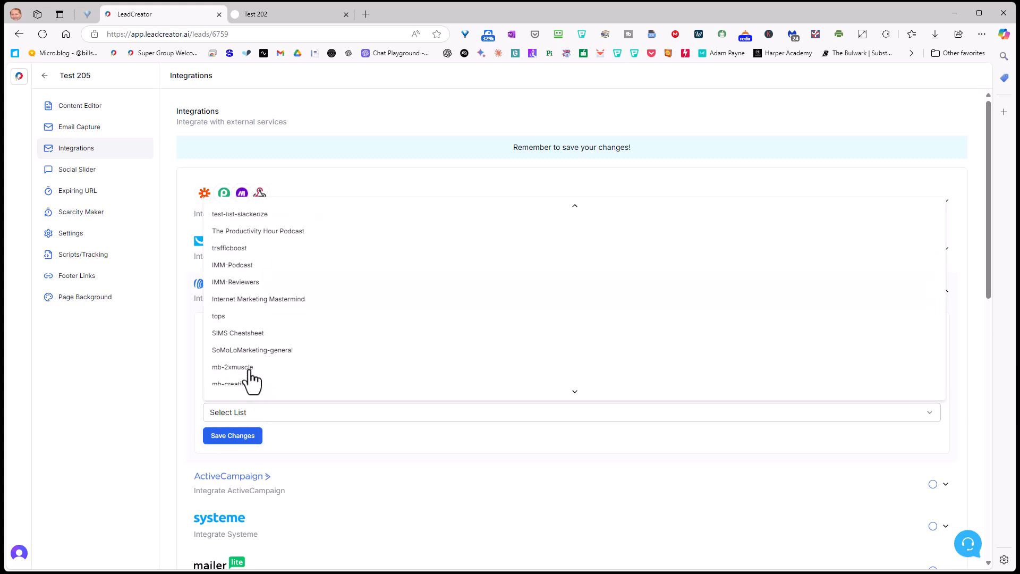
{"action": "scroll", "coordinate": [249, 372], "scroll_direction": "down", "scroll_amount": 2}
{"action": "left_click", "coordinate": [236, 392]}
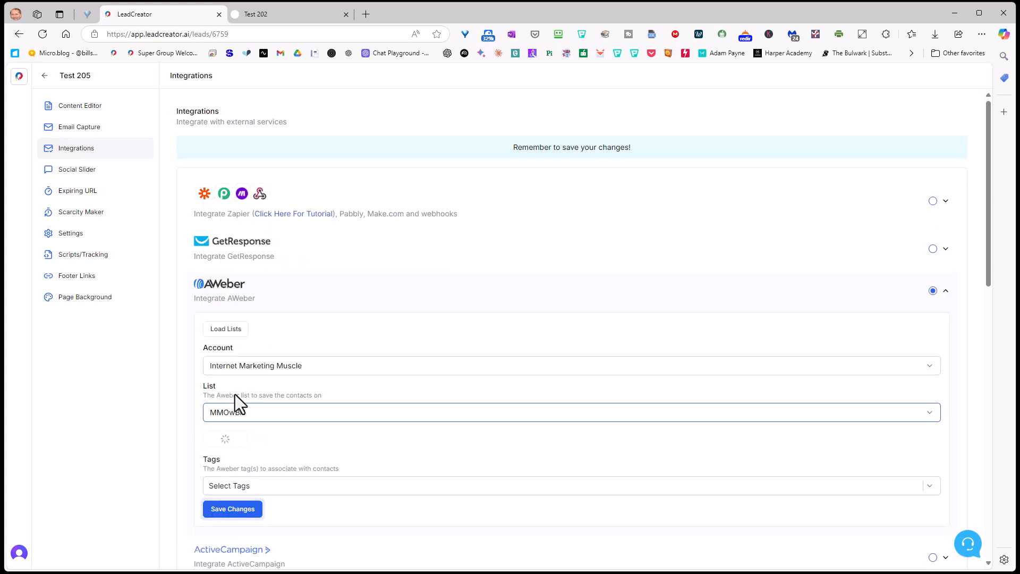
Save the AWeber integration changes for Test 205.
{"action": "scroll", "coordinate": [191, 452], "scroll_direction": "down", "scroll_amount": 5}
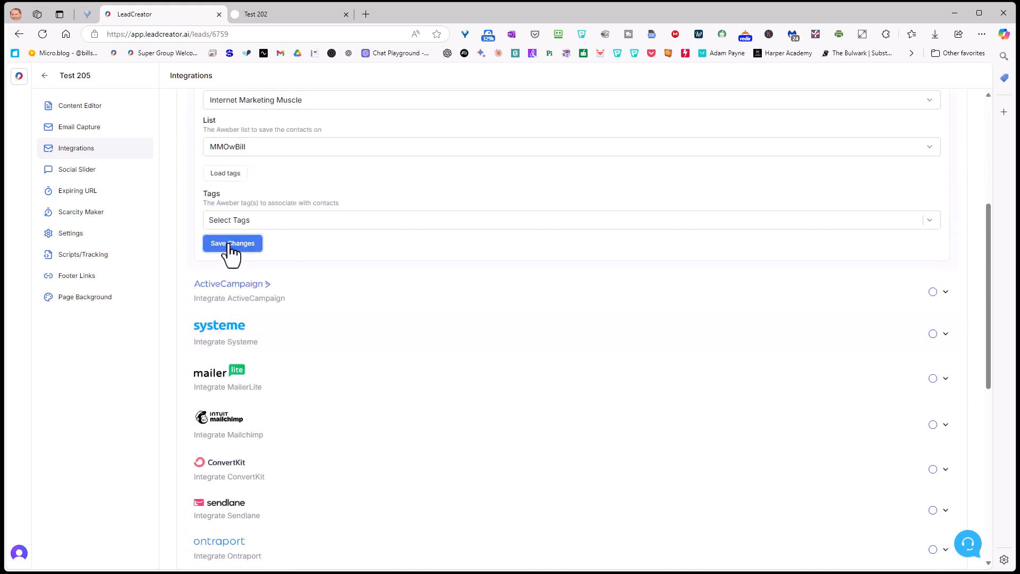
{"action": "left_click", "coordinate": [226, 243]}
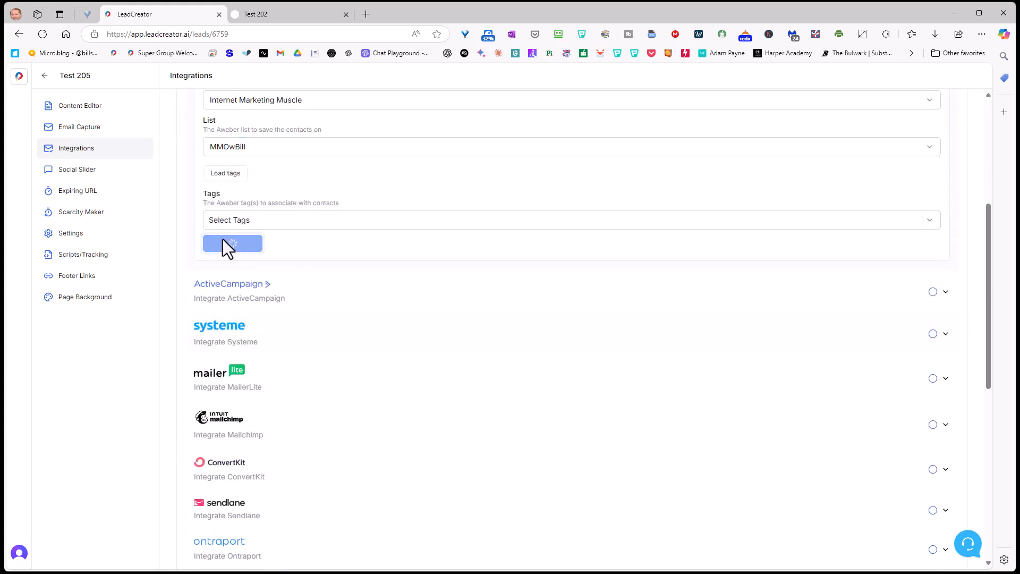
Activate the Scarcity Maker with a maximum of 5 allowed views/conversions and save the settings.
{"action": "left_click", "coordinate": [81, 215]}
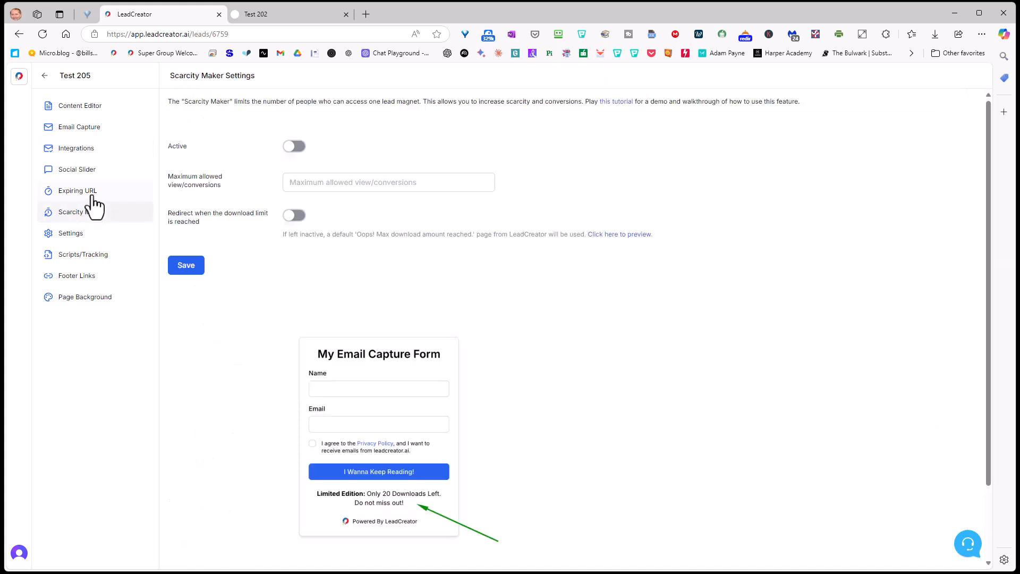
{"action": "left_click", "coordinate": [296, 147]}
{"action": "left_click", "coordinate": [306, 184]}
{"action": "type", "text": "5"}
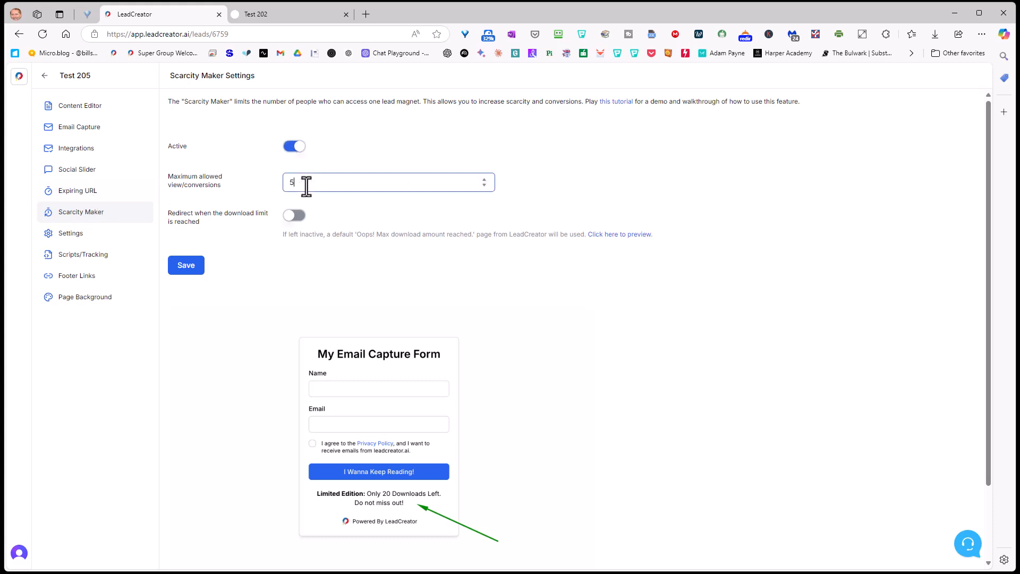
{"action": "left_click", "coordinate": [187, 269]}
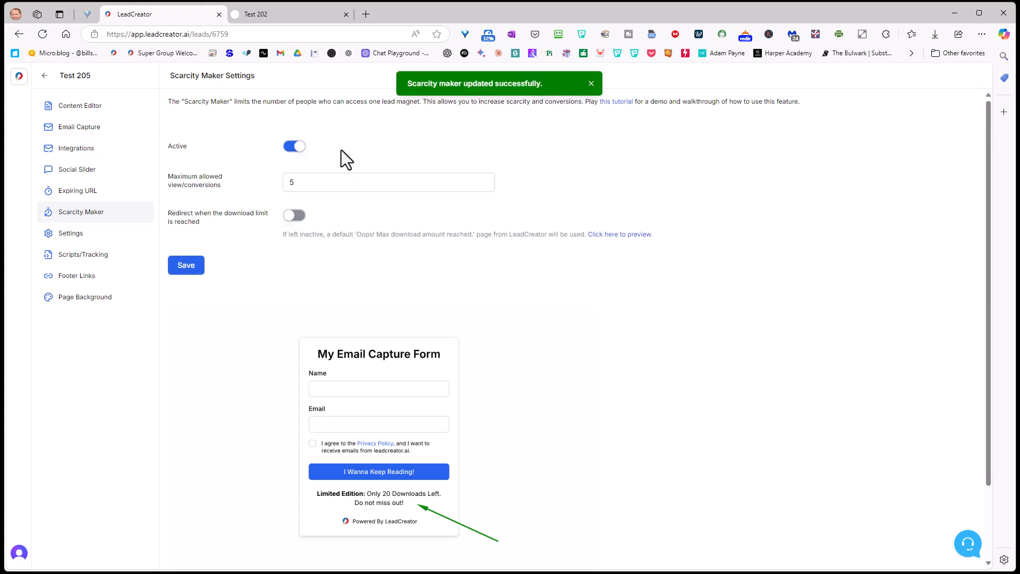
Publish the Test 205 lead magnet from the content editor and open its live page.
{"action": "left_click", "coordinate": [85, 108]}
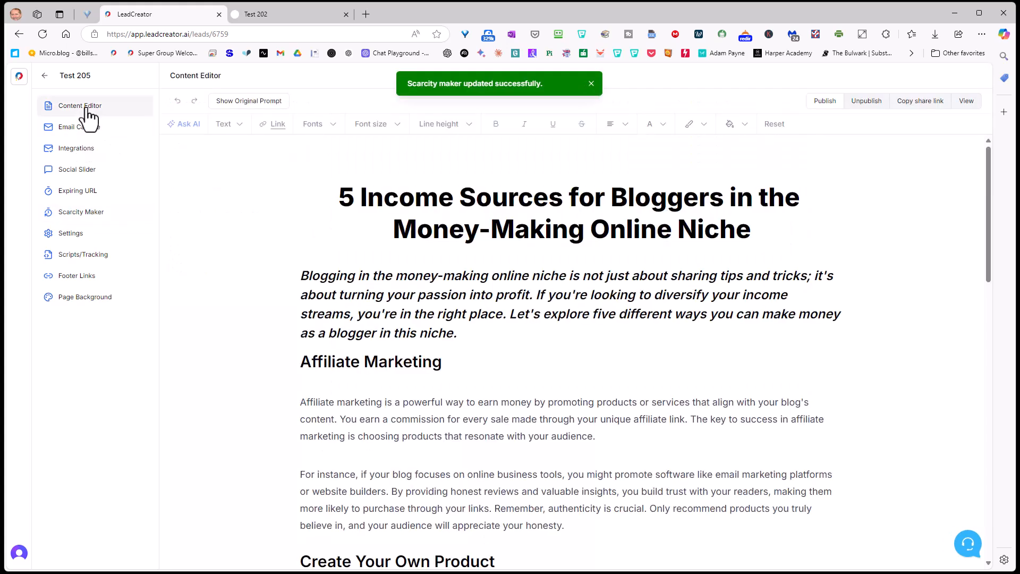
{"action": "left_click", "coordinate": [827, 103]}
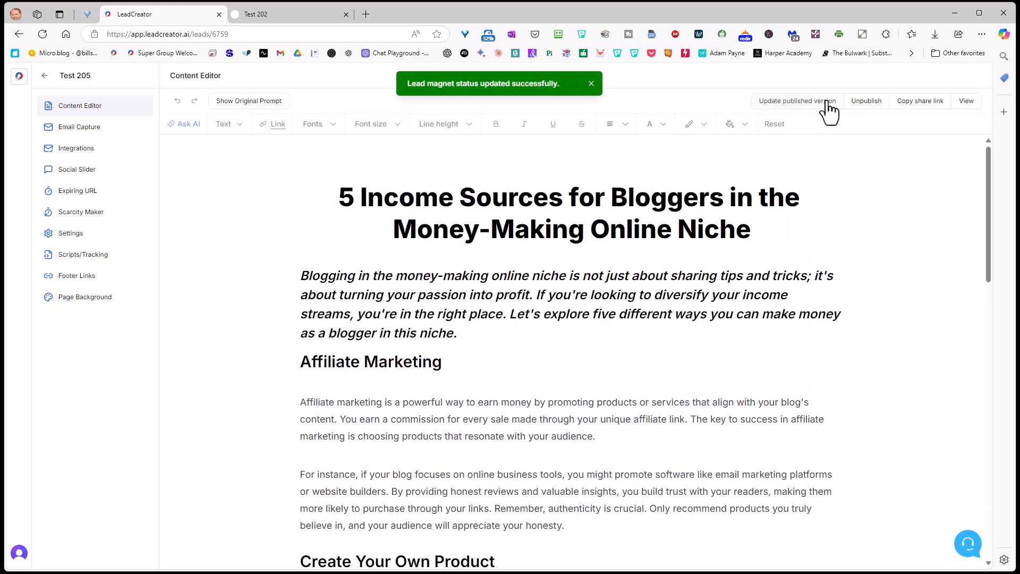
{"action": "left_click", "coordinate": [967, 105]}
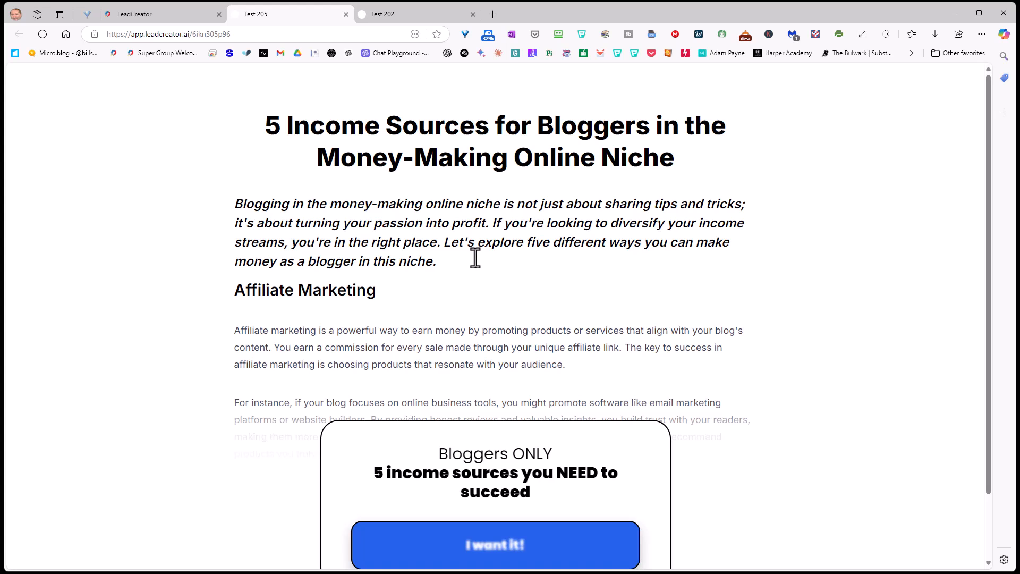
Open the opt-in form through the "I want it!" button on the live page and examine its title, fields and limited-edition notice.
{"action": "scroll", "coordinate": [481, 332], "scroll_direction": "down", "scroll_amount": 1}
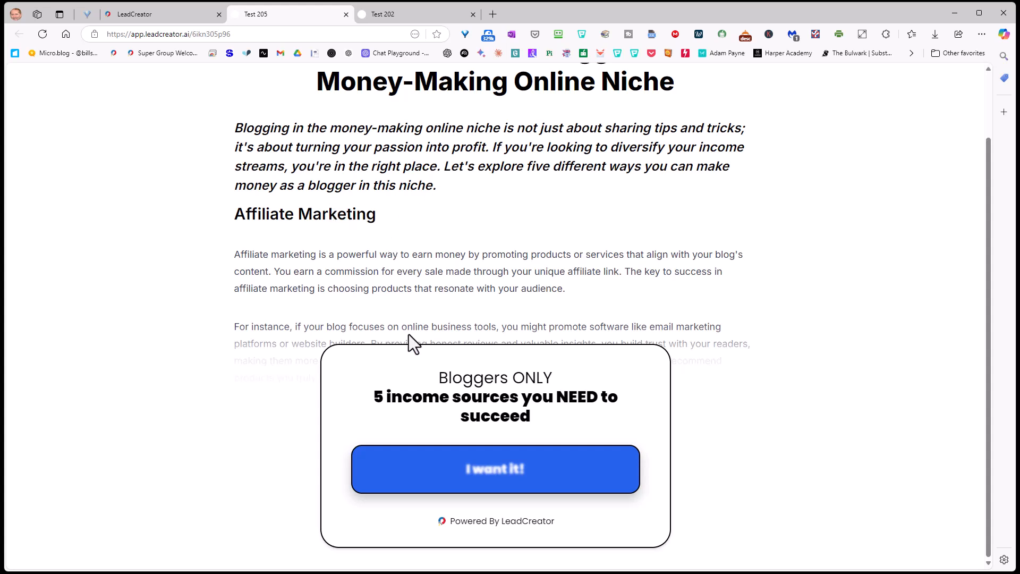
{"action": "left_click", "coordinate": [494, 473]}
{"action": "scroll", "coordinate": [427, 406], "scroll_direction": "down", "scroll_amount": 3}
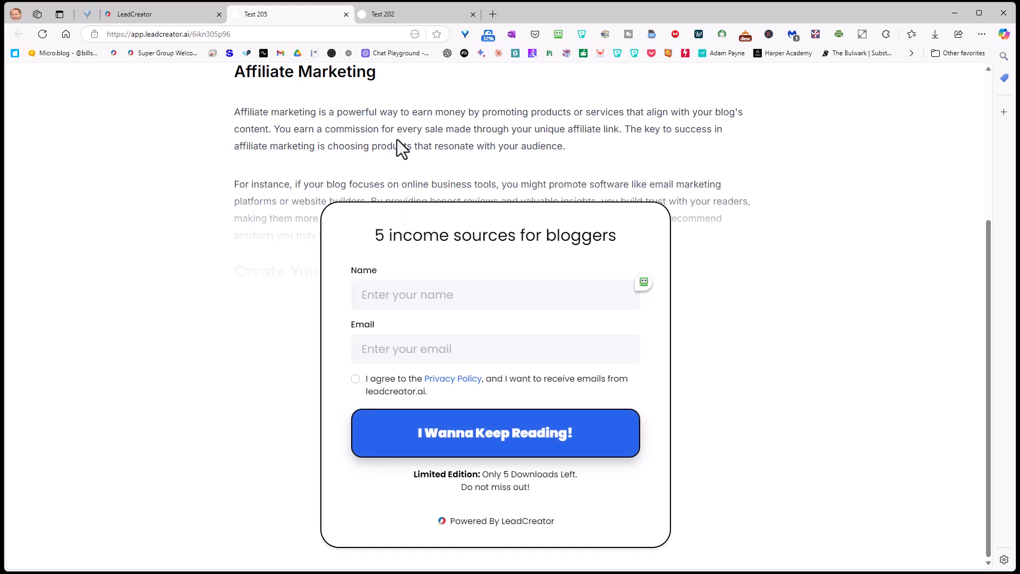
{"action": "scroll", "coordinate": [397, 139], "scroll_direction": "up", "scroll_amount": 4}
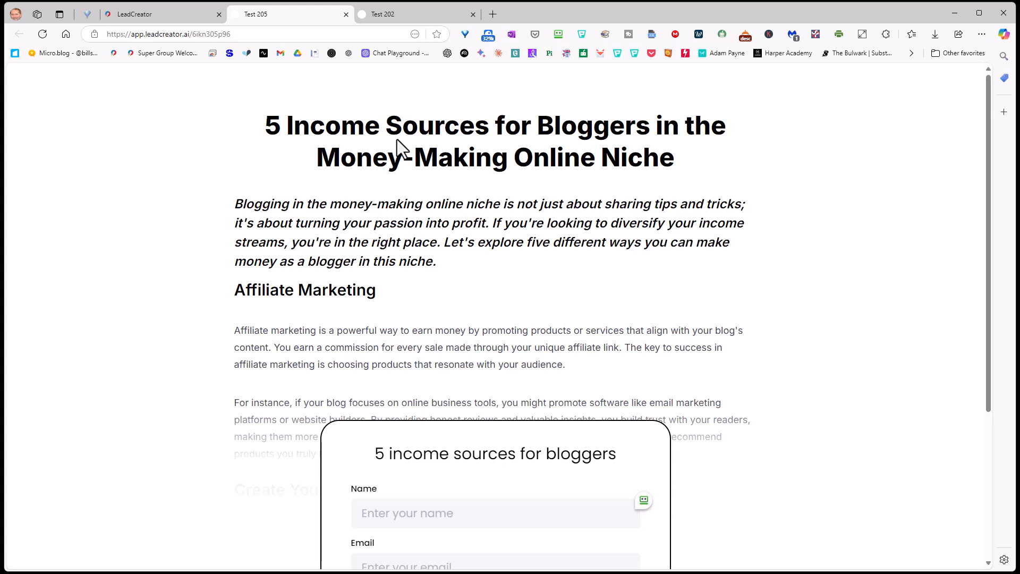
{"action": "scroll", "coordinate": [518, 212], "scroll_direction": "down", "scroll_amount": 2}
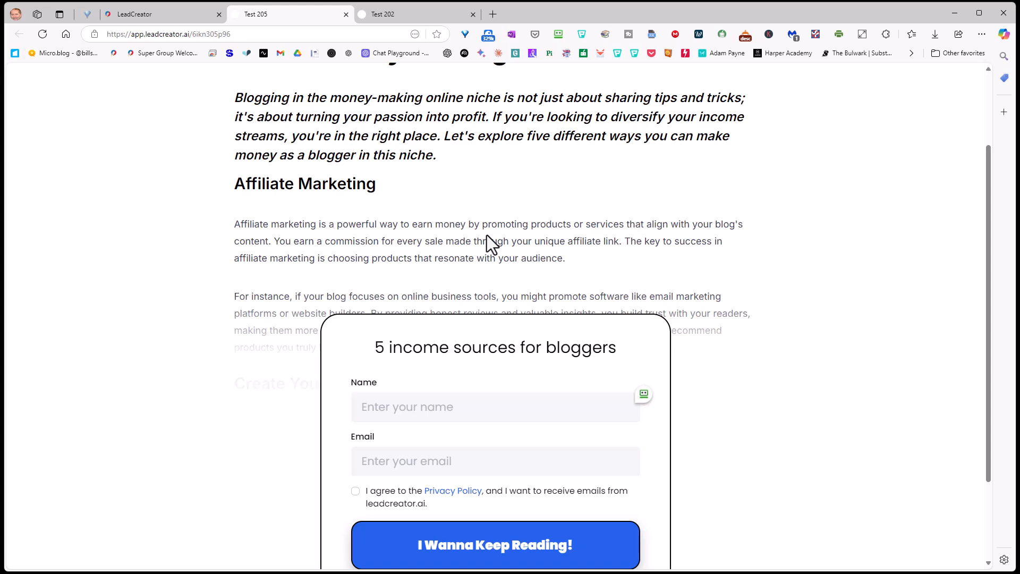
{"action": "scroll", "coordinate": [478, 237], "scroll_direction": "down", "scroll_amount": 2}
{"action": "left_click_drag", "start_coordinate": [403, 235], "coordinate": [624, 229]}
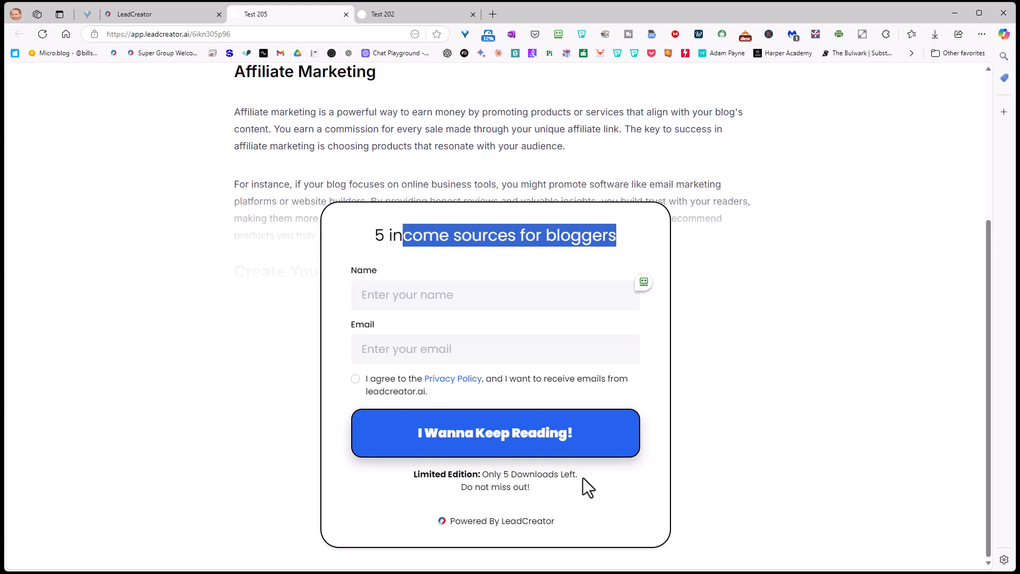
{"action": "left_click", "coordinate": [762, 442]}
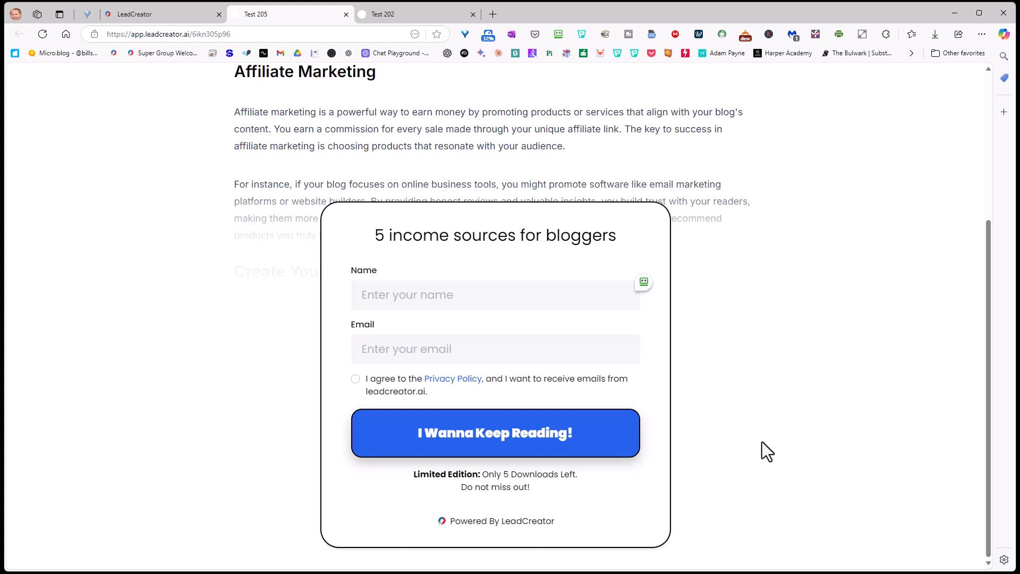